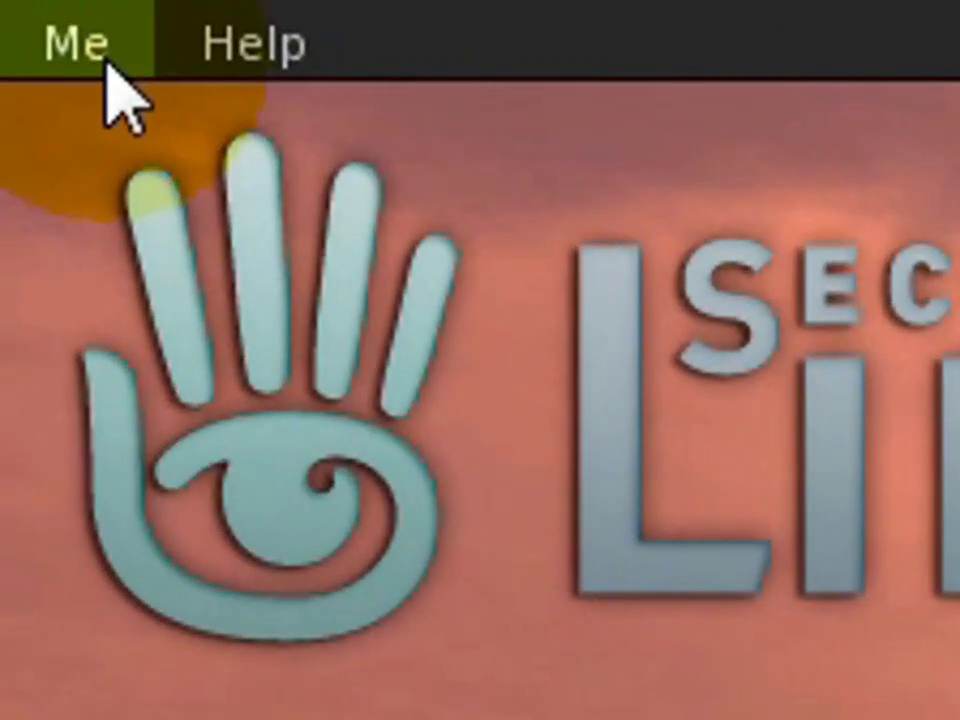
- Log in with the saved credentials to Hippo Hills Island and show the sidebar's Home panel
click(104, 62)
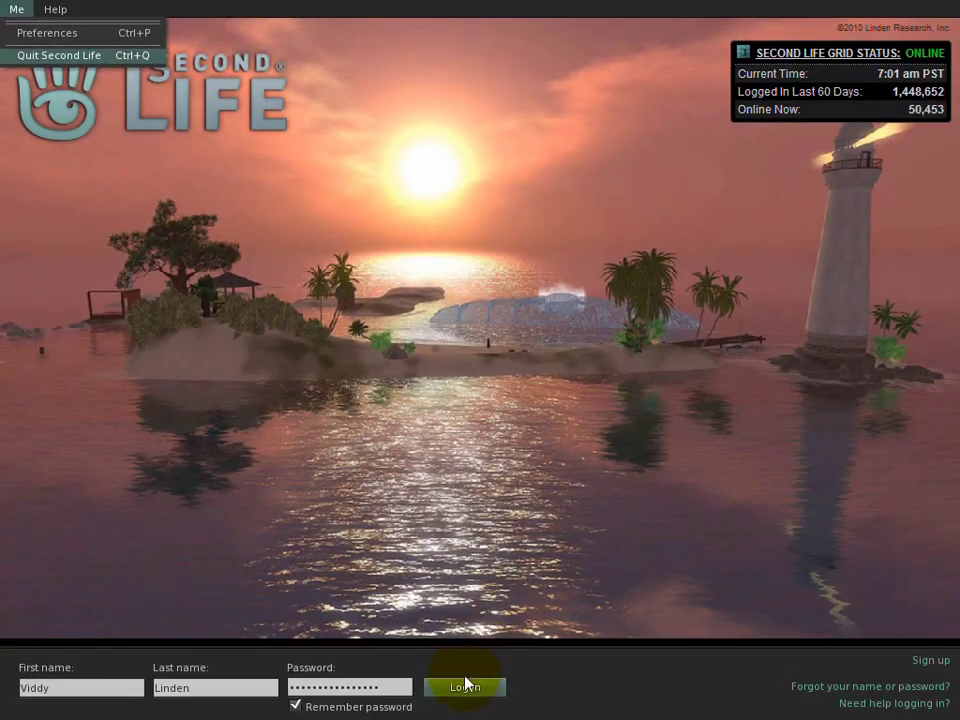
click(465, 688)
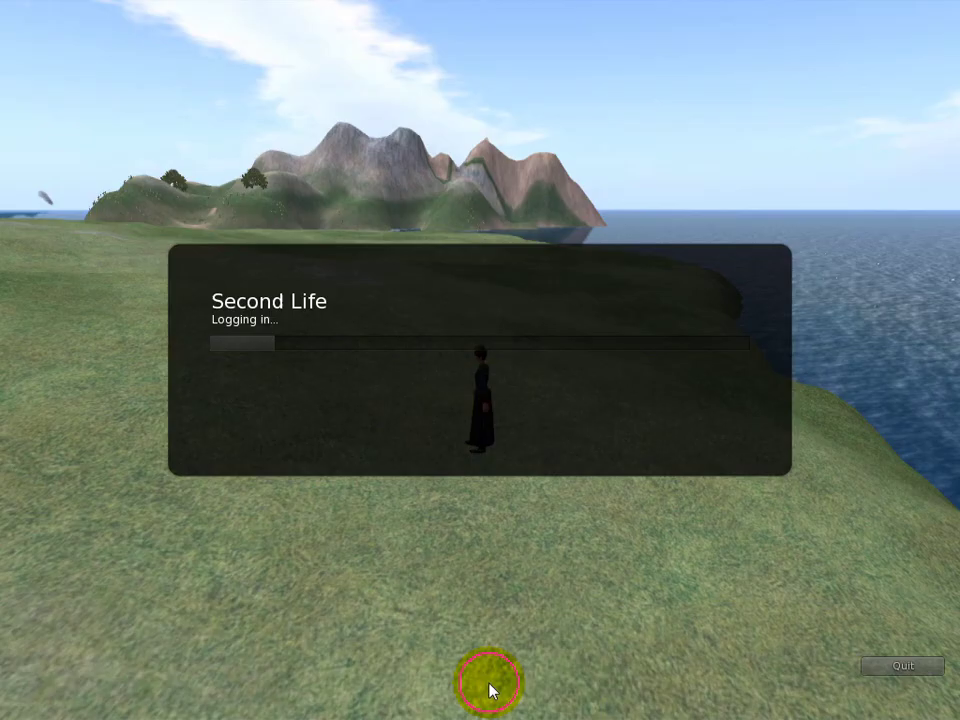
click(494, 476)
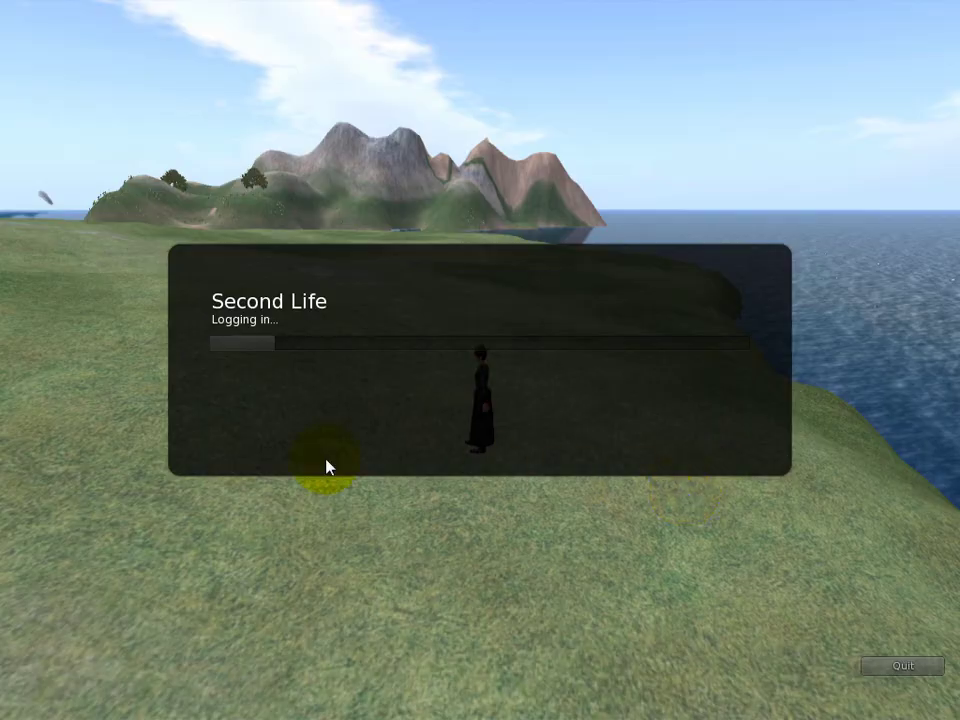
click(702, 637)
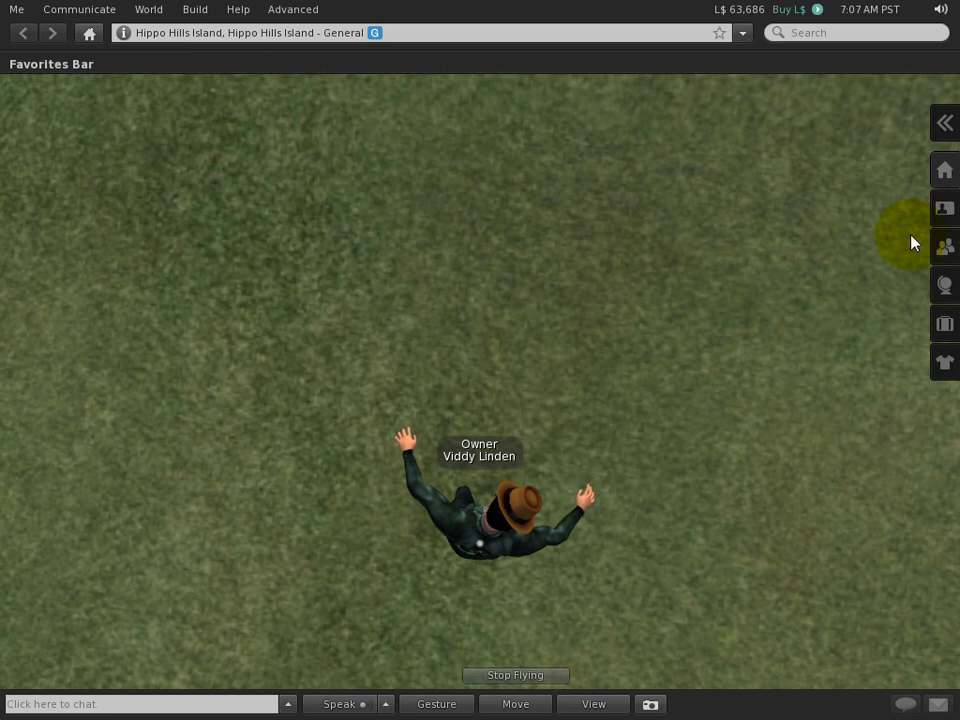
click(943, 125)
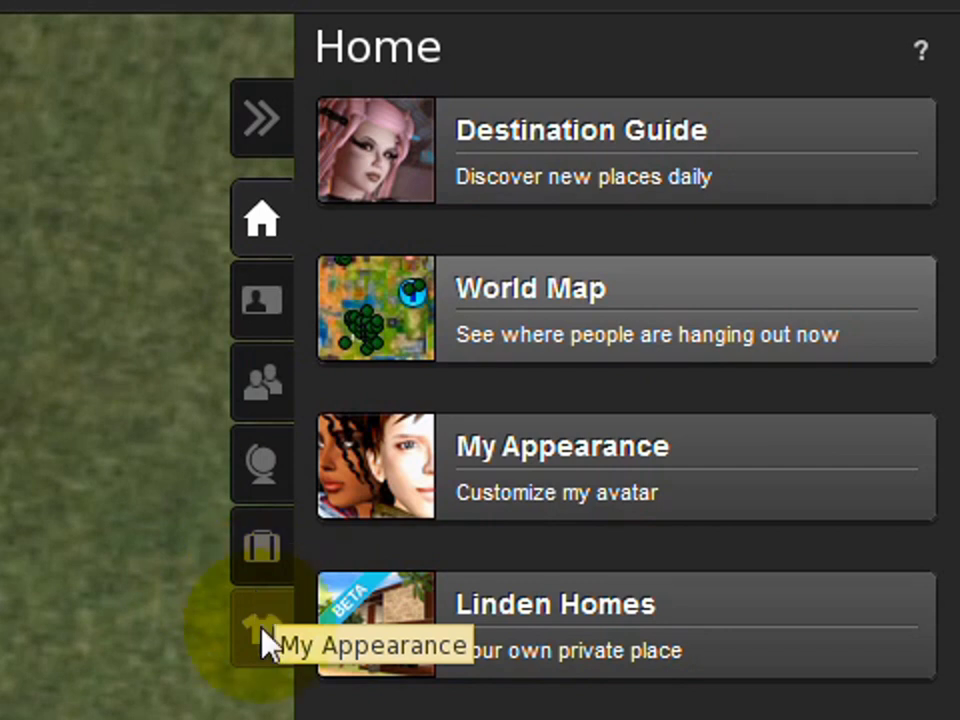
- View the My Appearance outfits, collapse the sidebar, reset the camera behind the avatar, and show Places
click(262, 628)
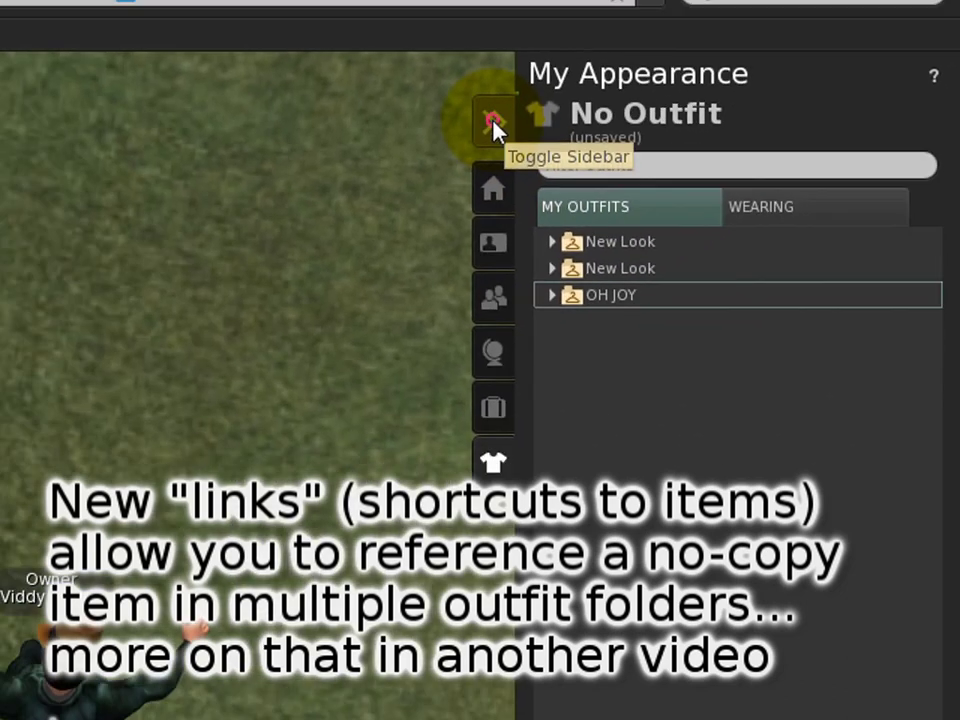
click(262, 128)
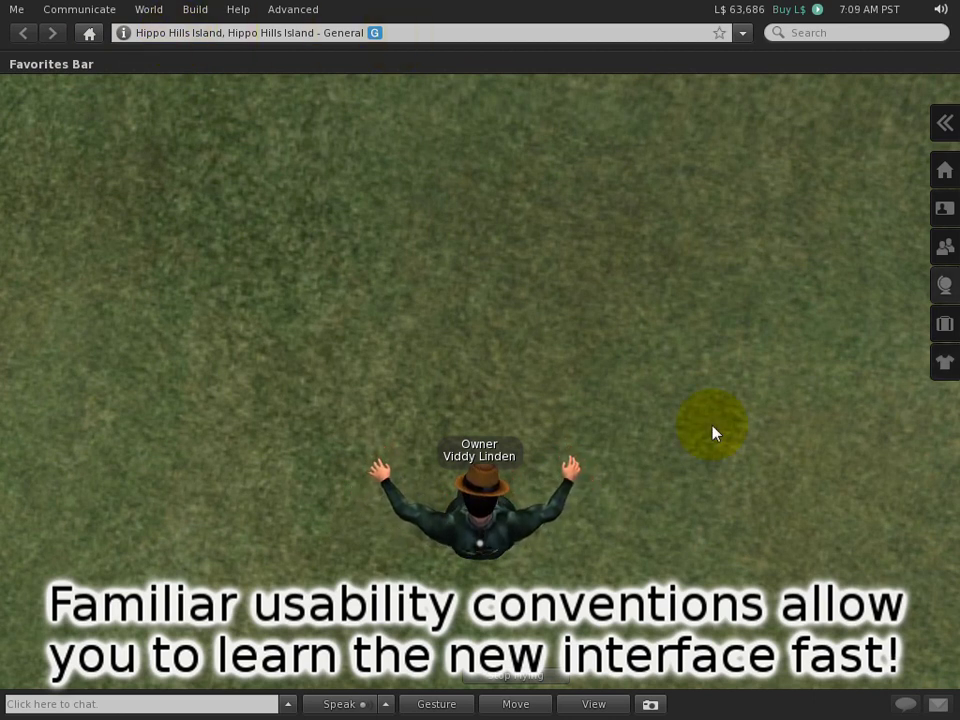
key(Escape)
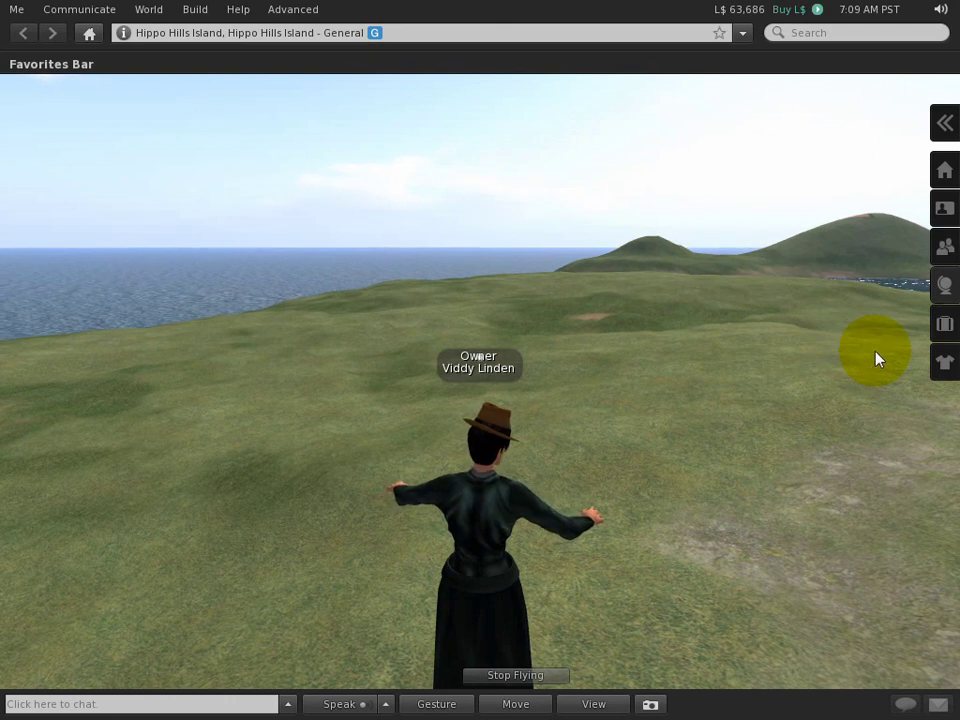
click(945, 289)
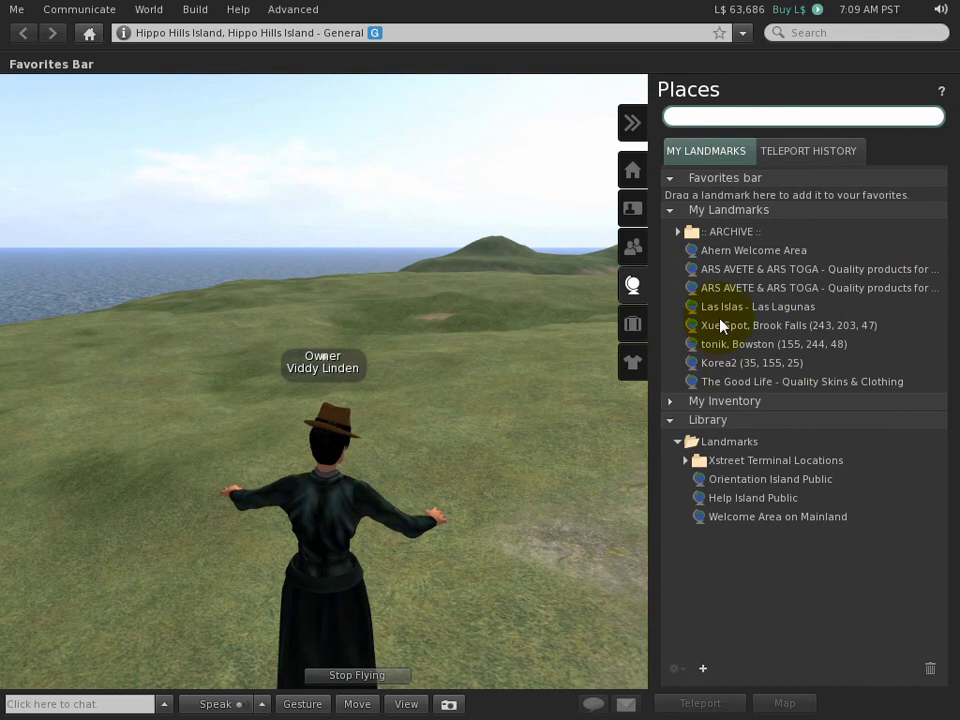
- Check Teleport History, then teleport from My Landmarks to Help Island Public
click(785, 152)
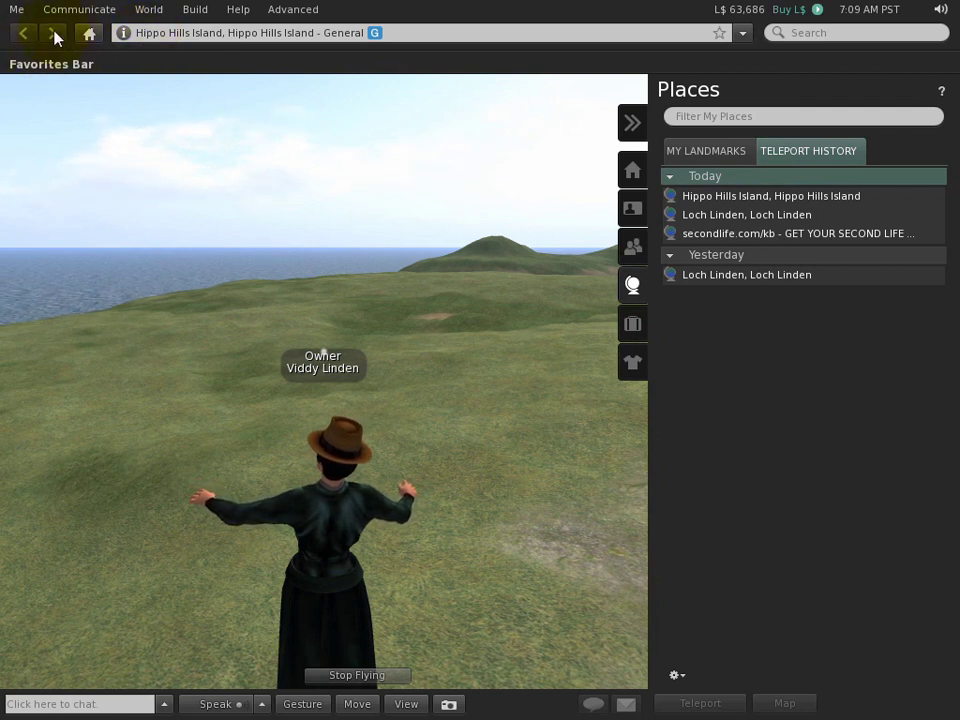
click(707, 152)
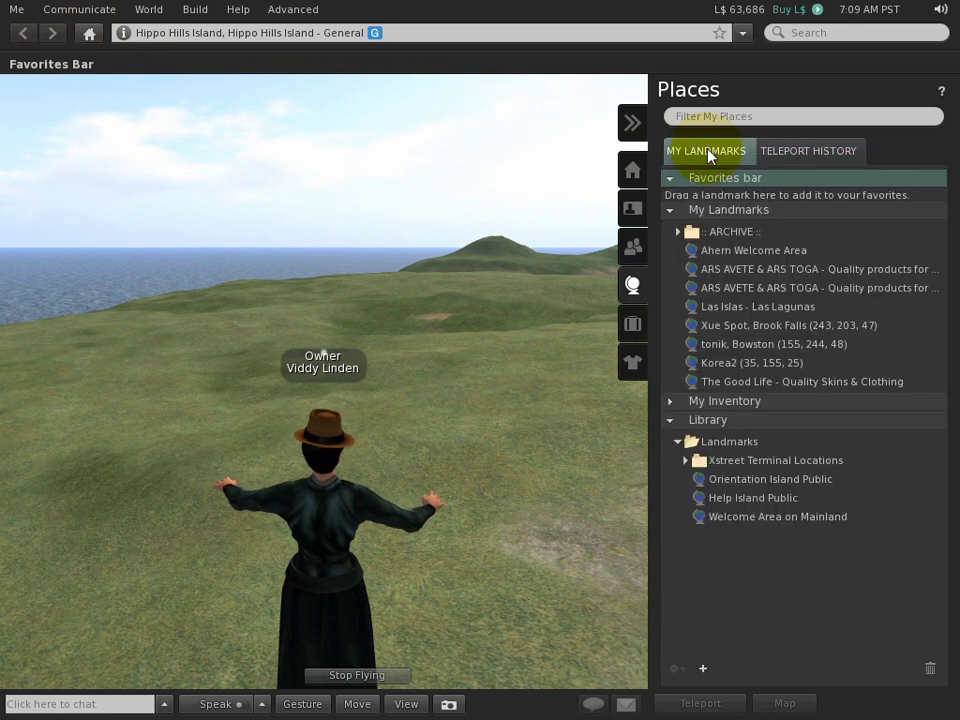
double_click(745, 498)
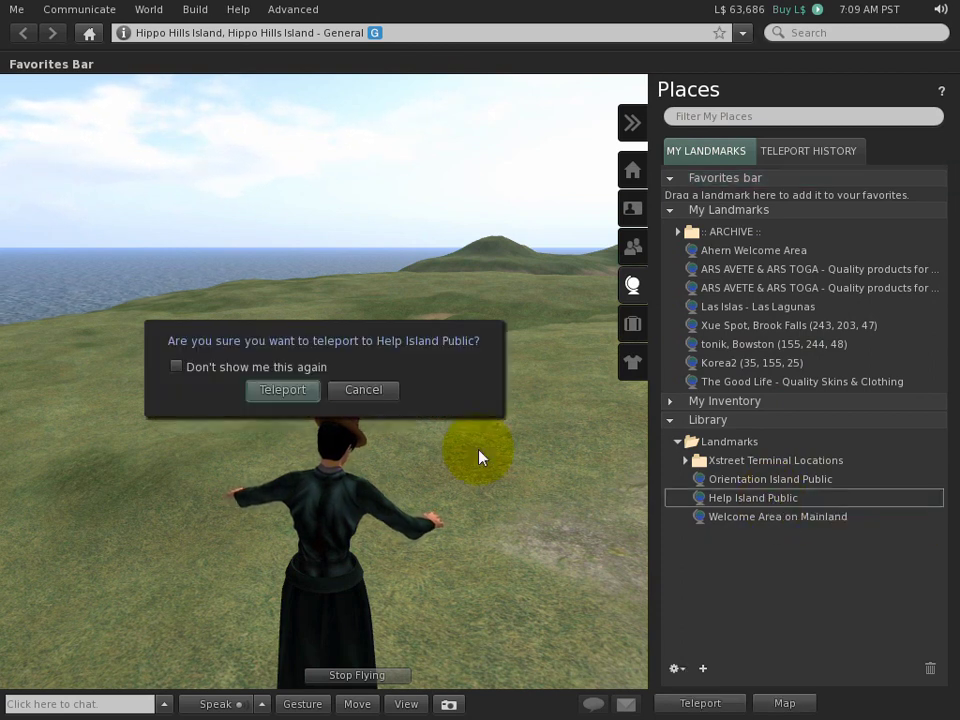
click(290, 392)
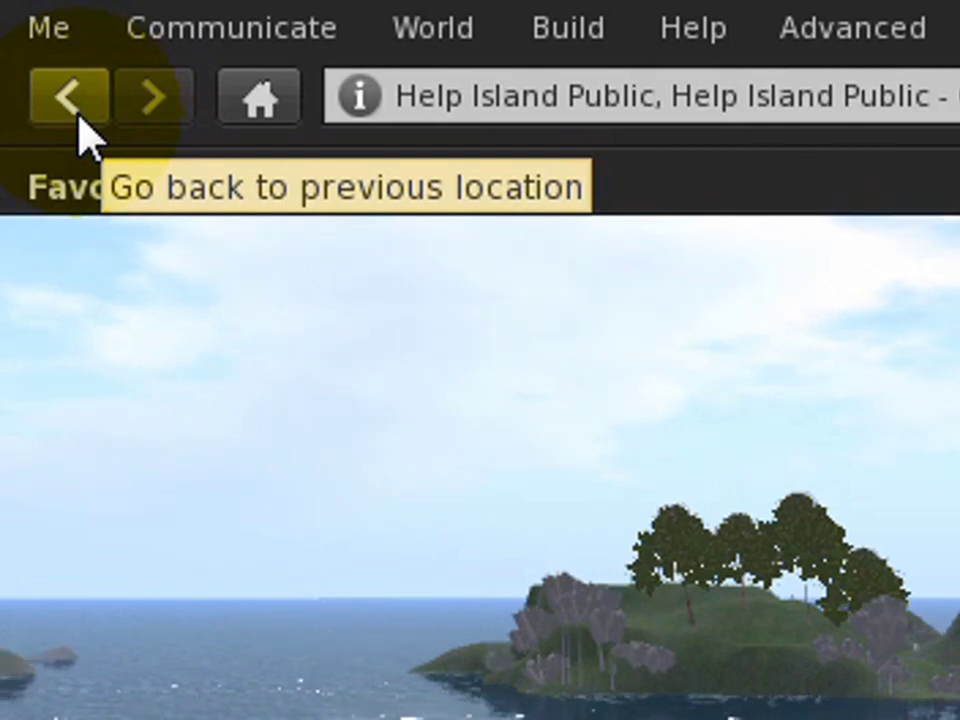
- Step back and forward through location history, then teleport home to Korea2 and walk forward
click(78, 117)
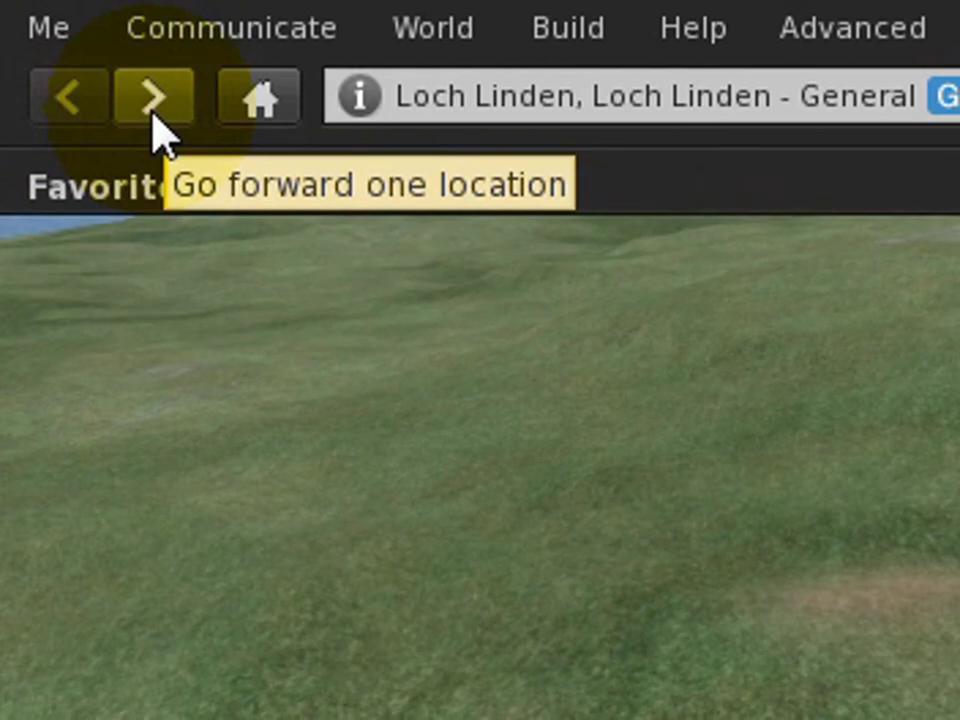
click(153, 100)
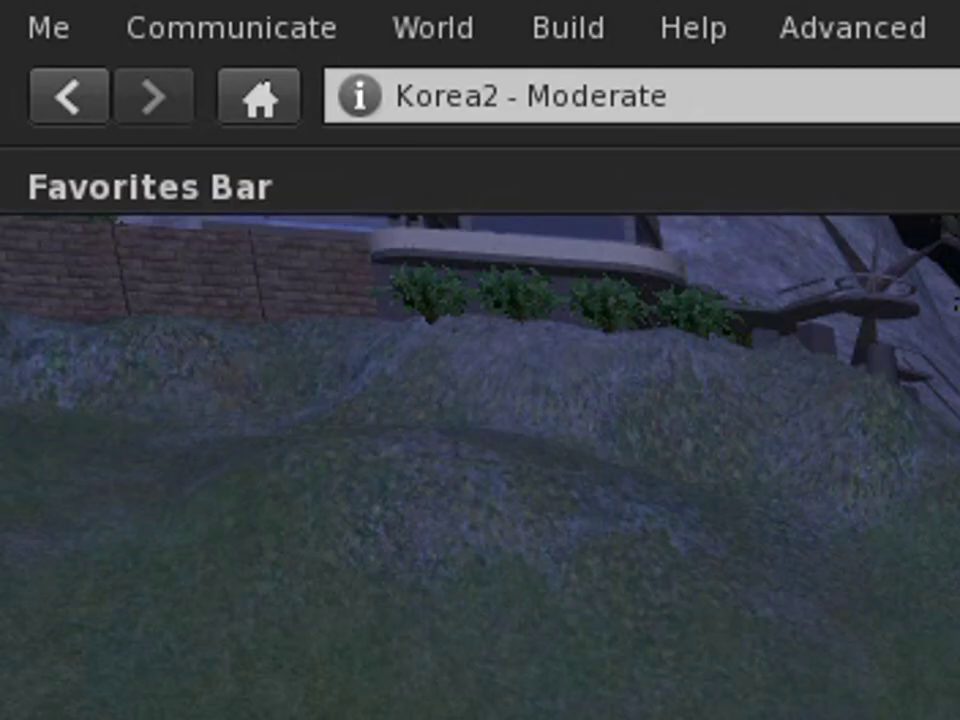
click(450, 28)
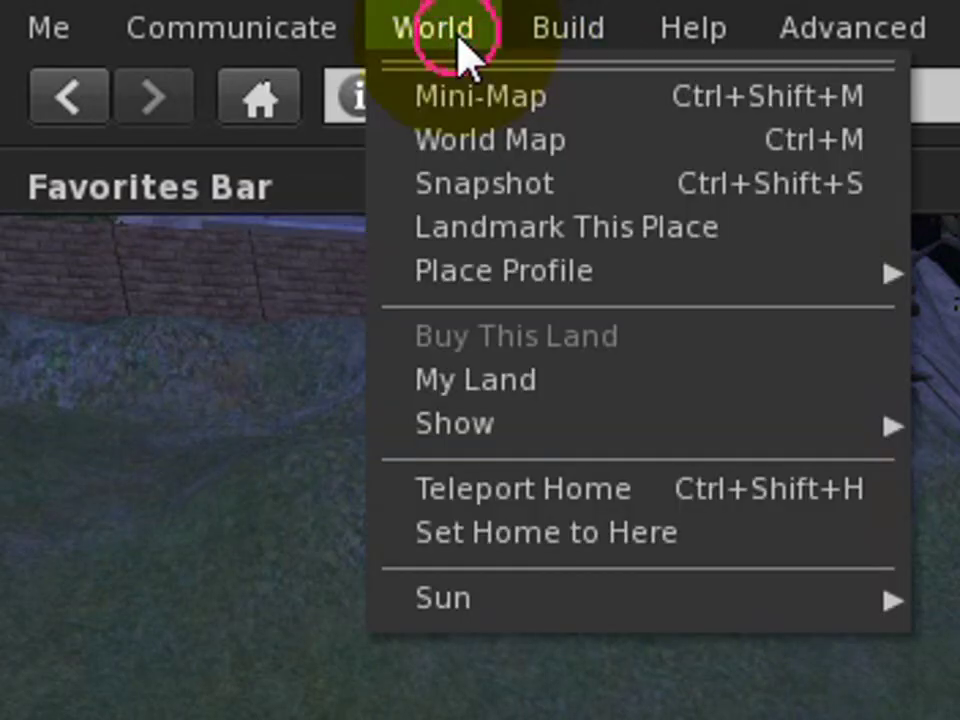
click(632, 490)
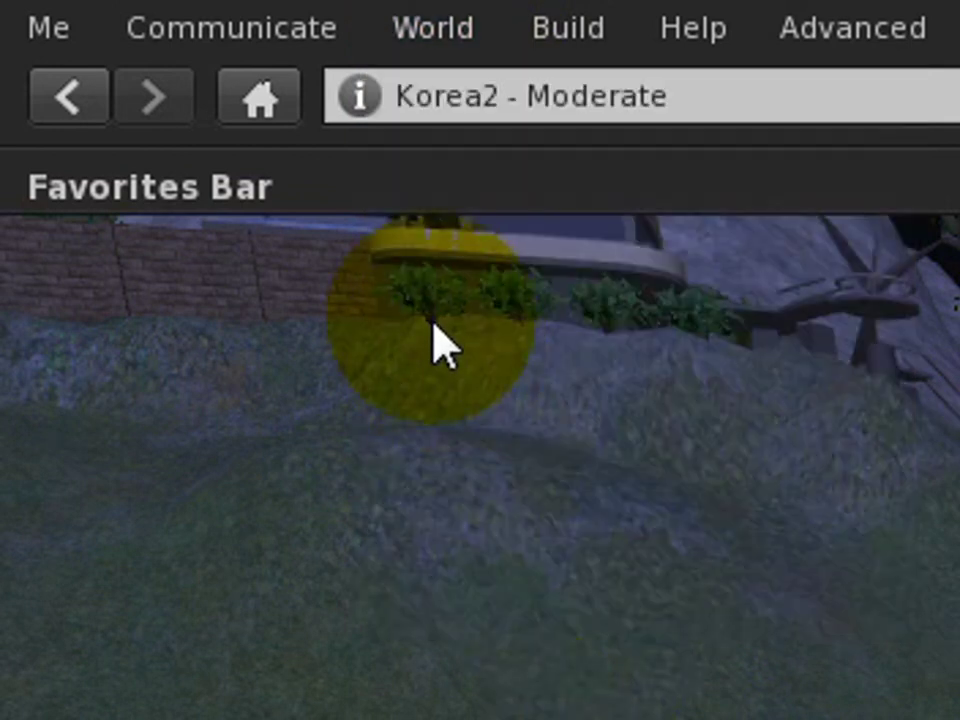
click(258, 98)
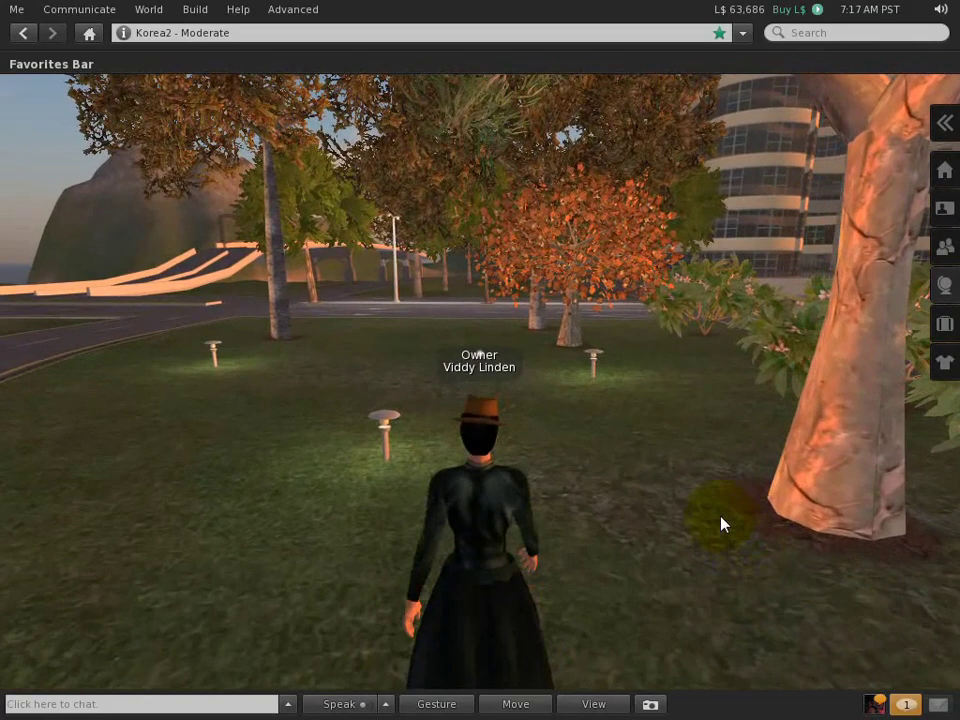
key(Up)
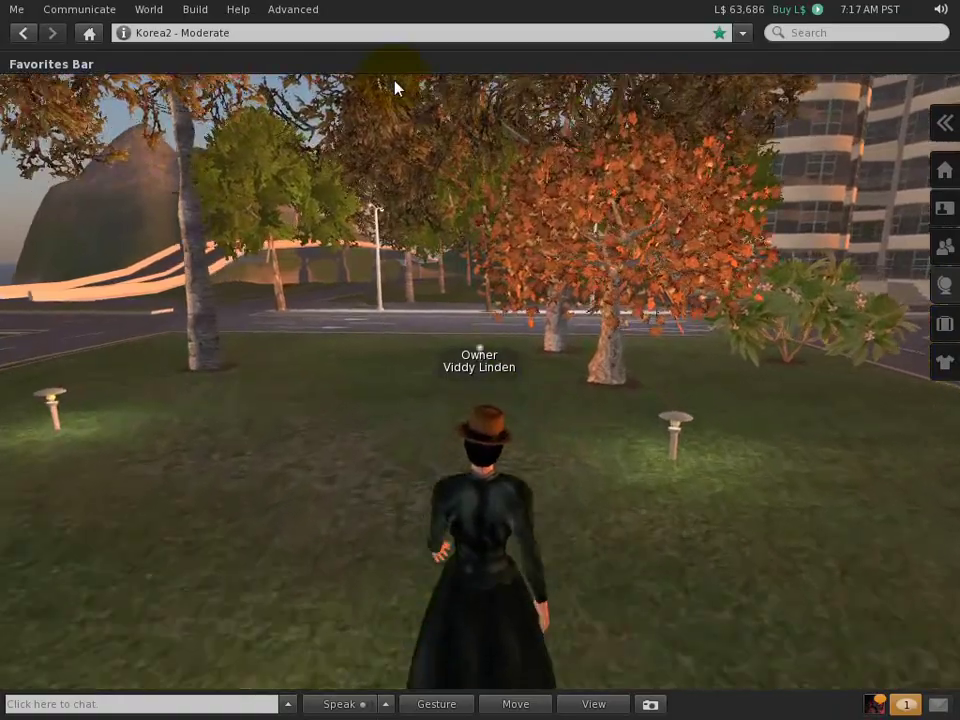
- Walk toward the road and turn on parcel property icons and coordinates in the location bar
key(Left)
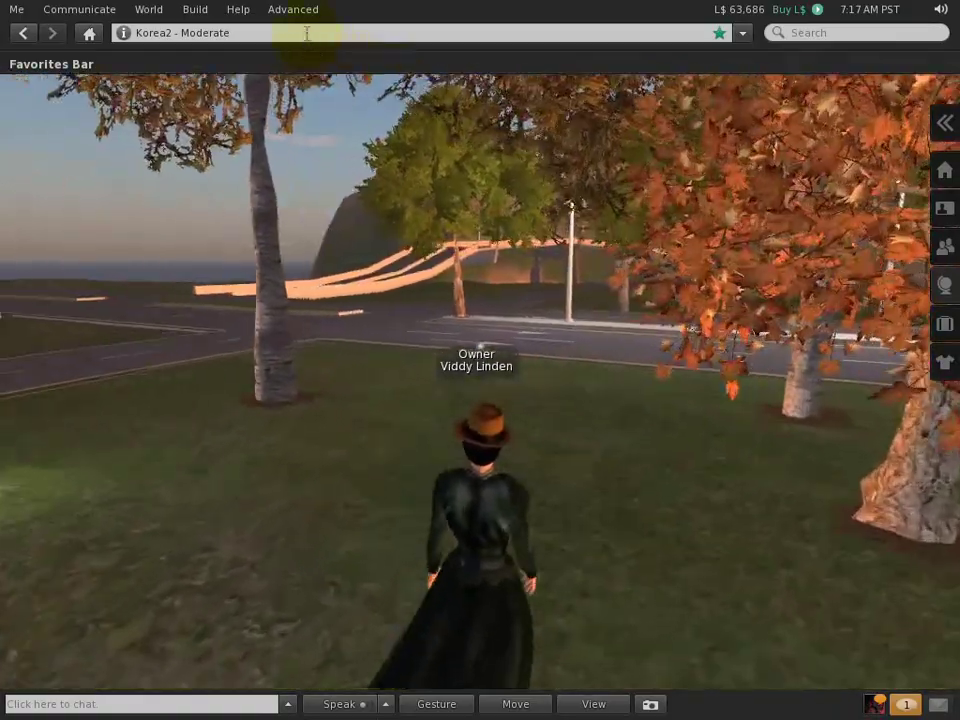
key(Up)
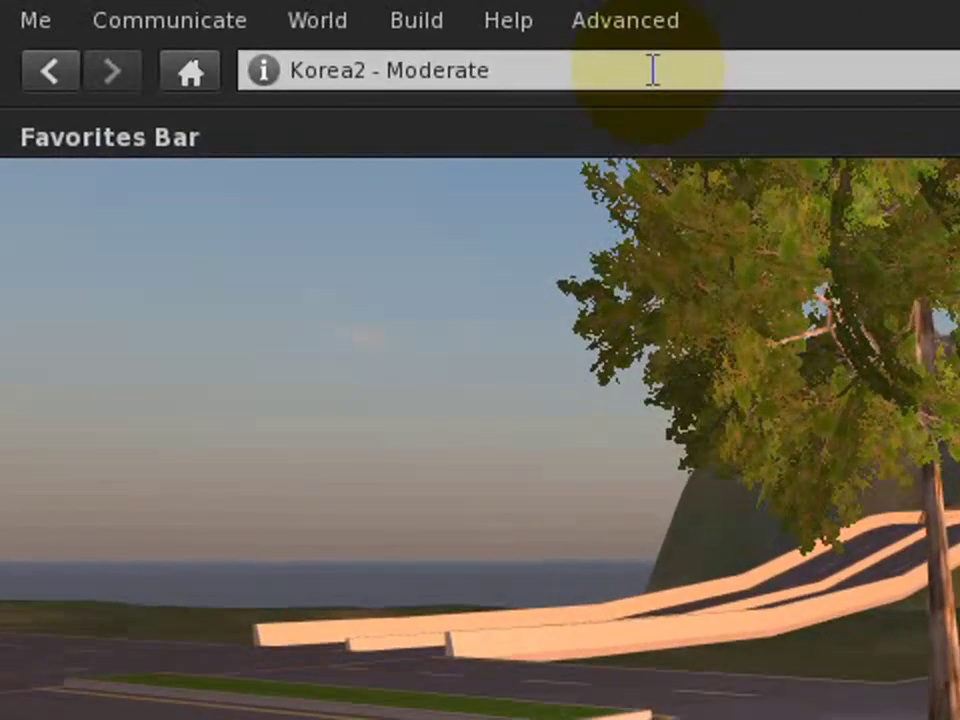
click(306, 33)
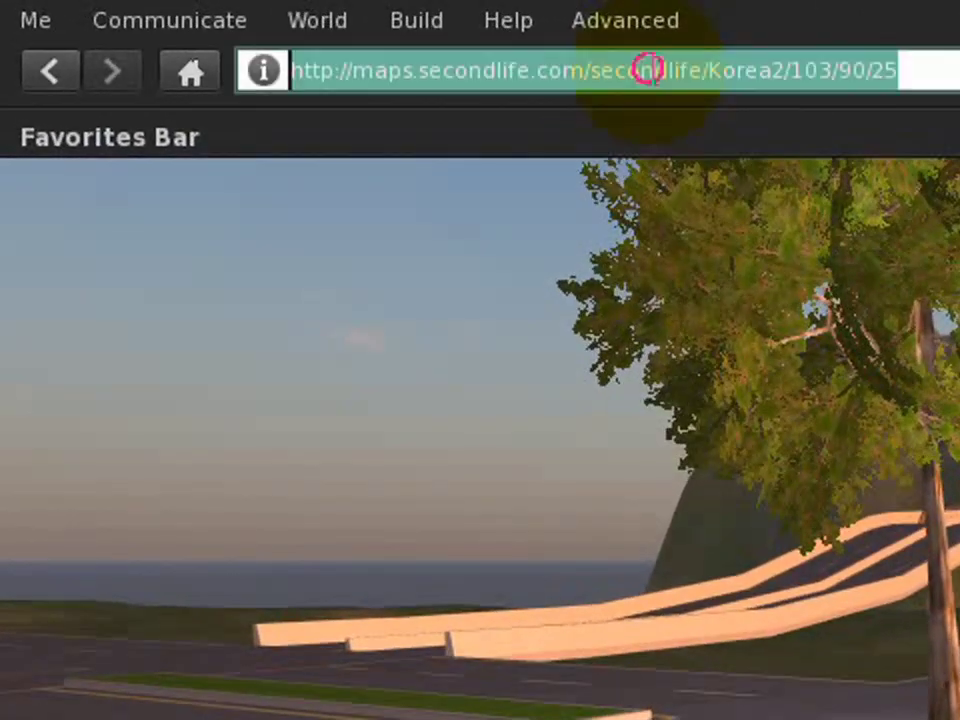
click(885, 71)
key(ctrl+a)
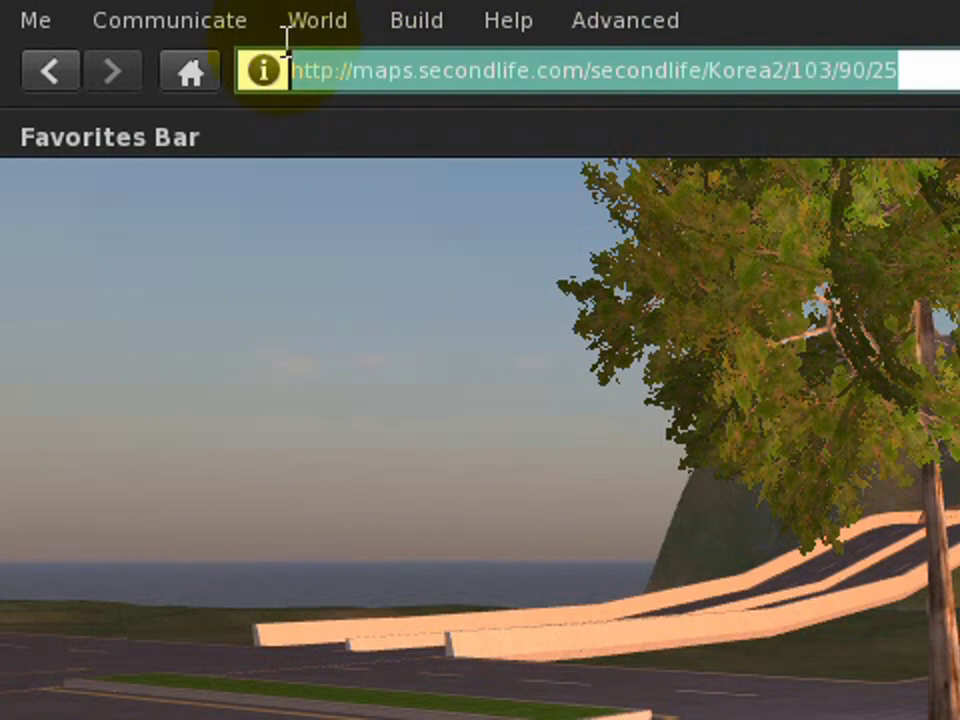
right_click(438, 64)
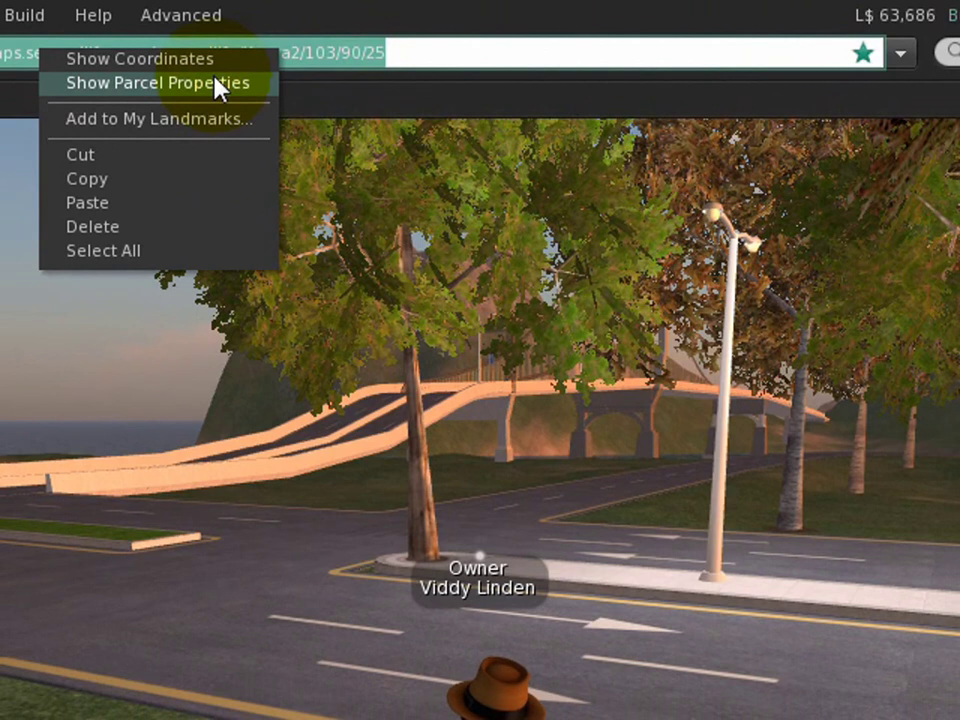
click(214, 88)
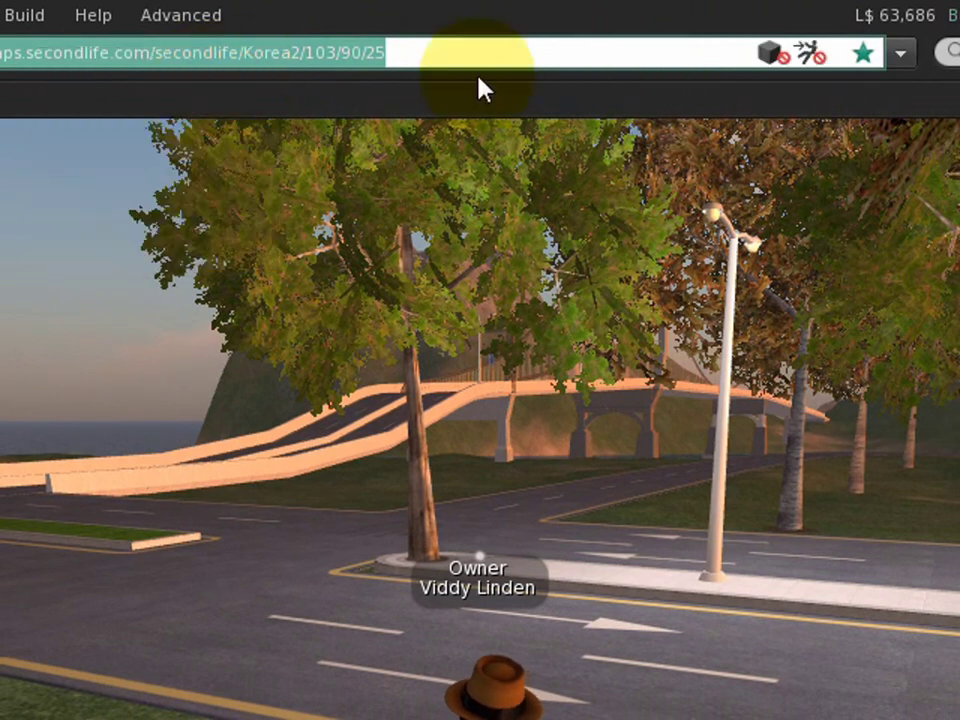
right_click(160, 54)
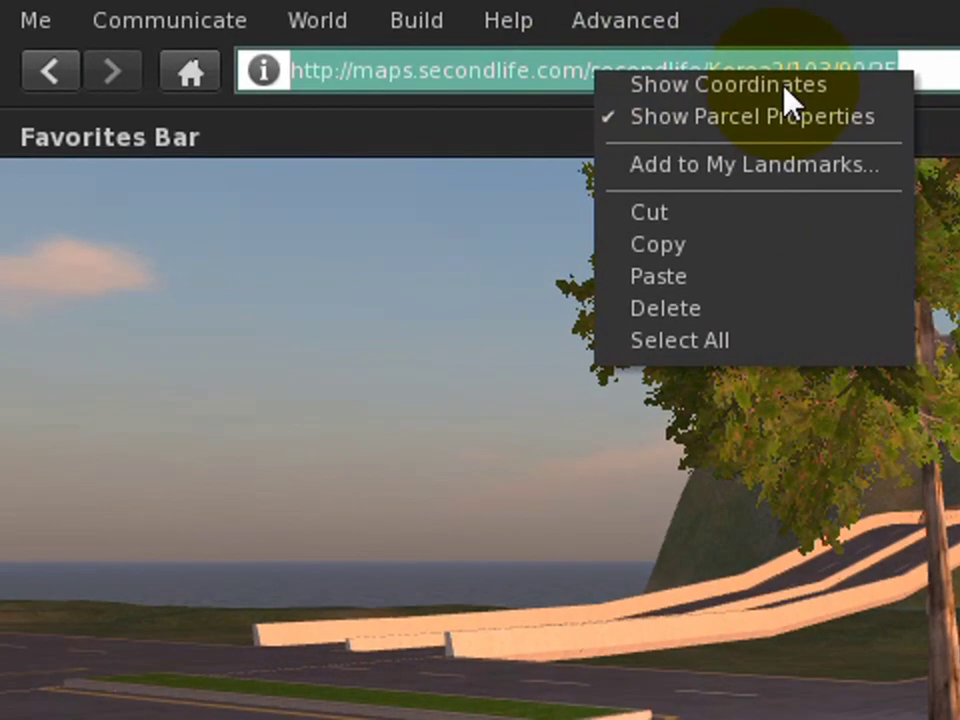
click(782, 86)
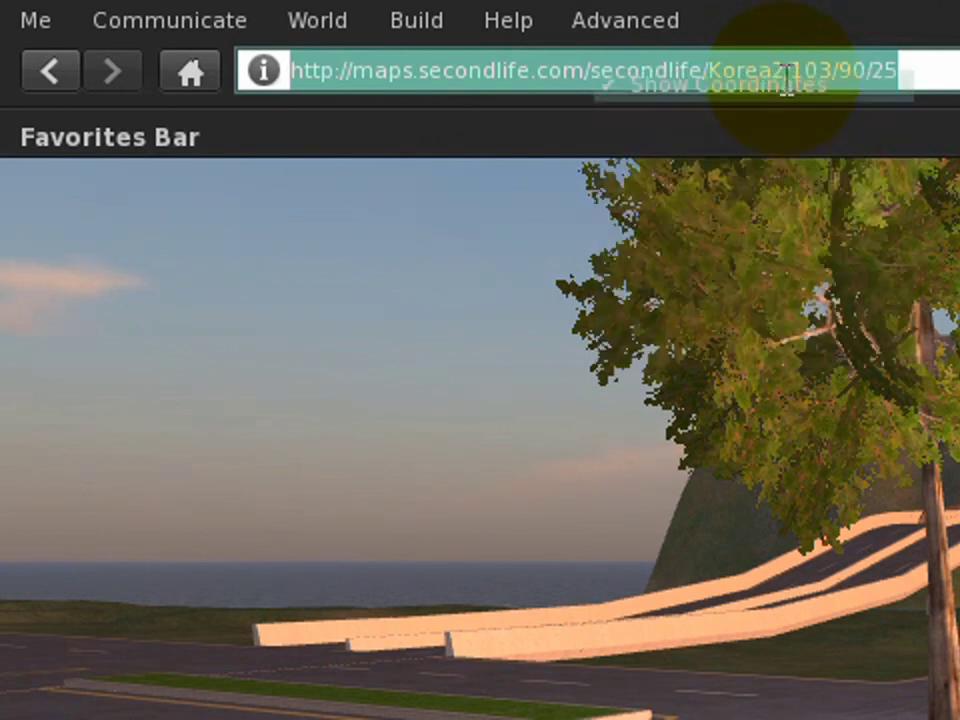
- Walk the avatar across Korea2 to the road beside the bridge ramps
key(Left)
key(Up)
key(Right)
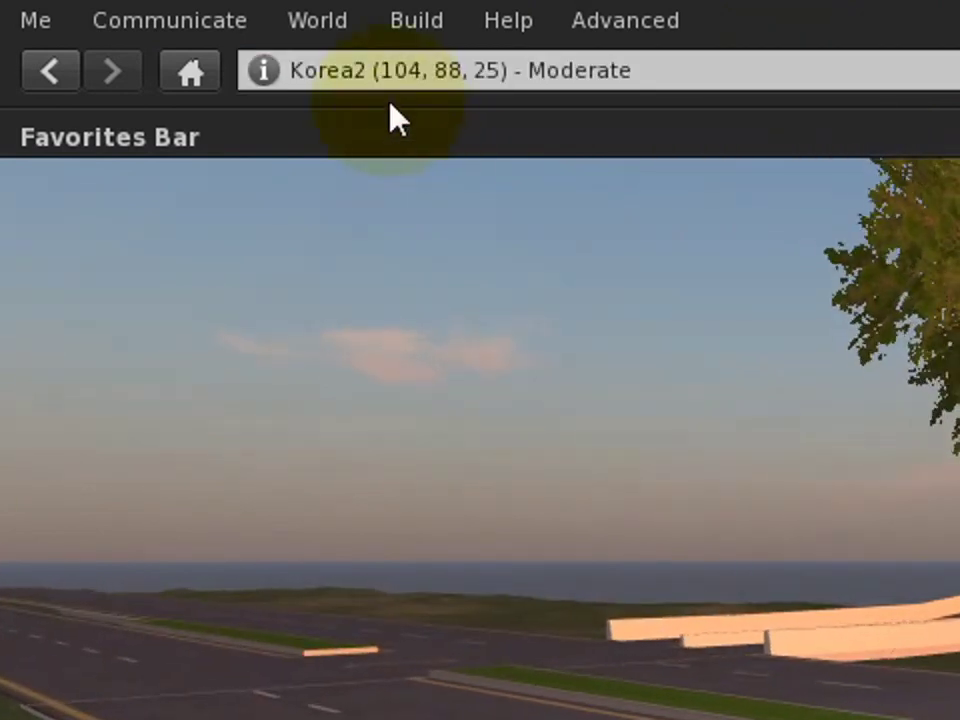
key(Up)
key(Left)
key(Up)
key(Right)
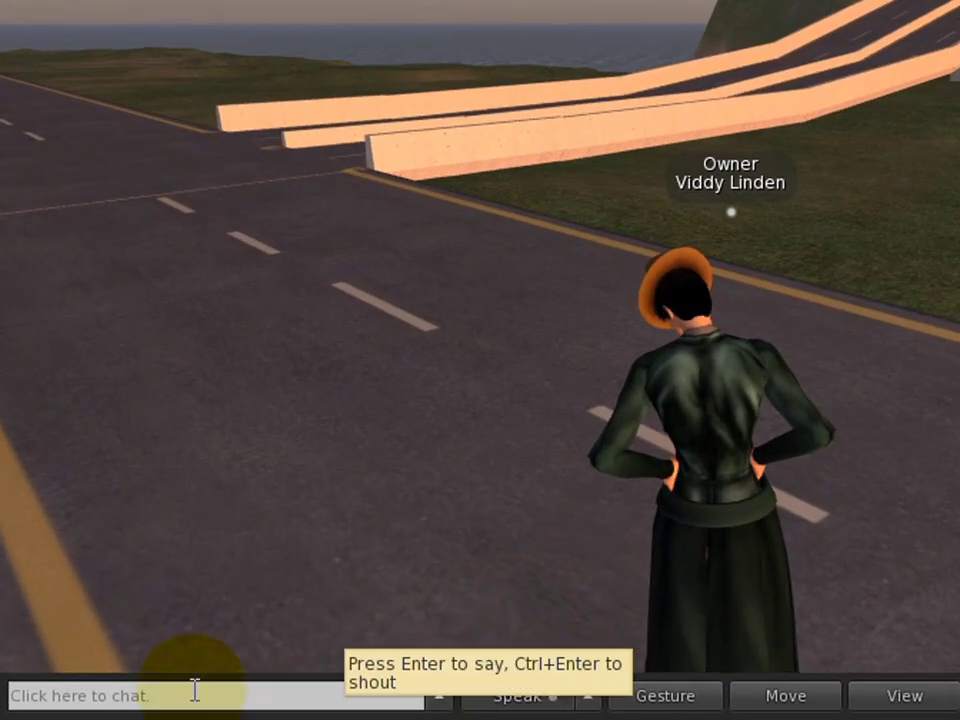
- Open and scroll the Nearby Chat history, open the waiting IM, and move the chat log left
click(446, 697)
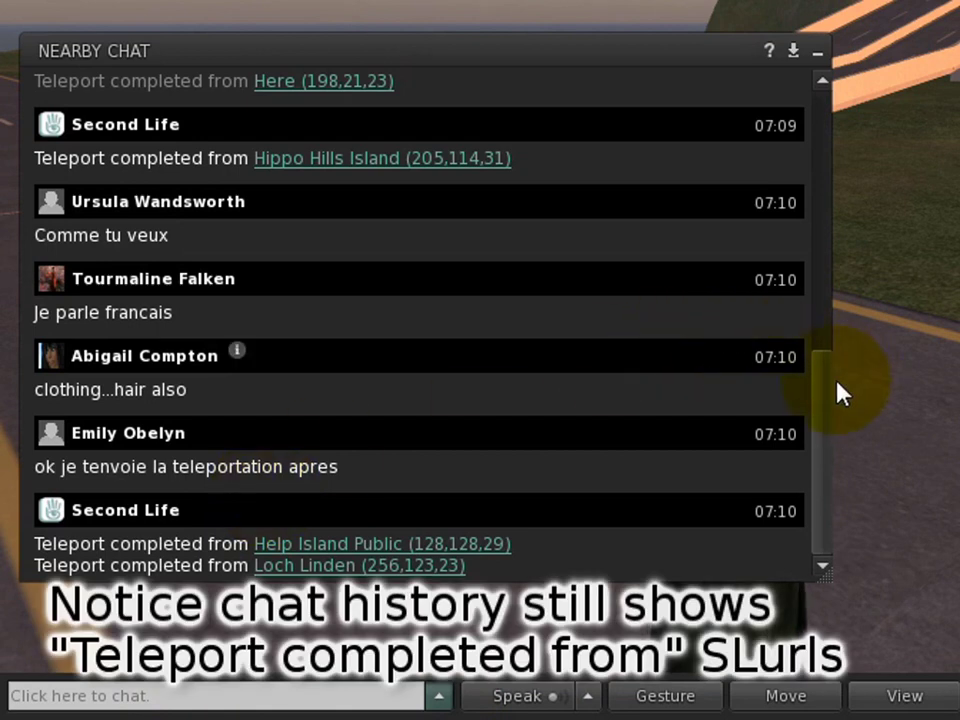
drag(821, 396, 797, 444)
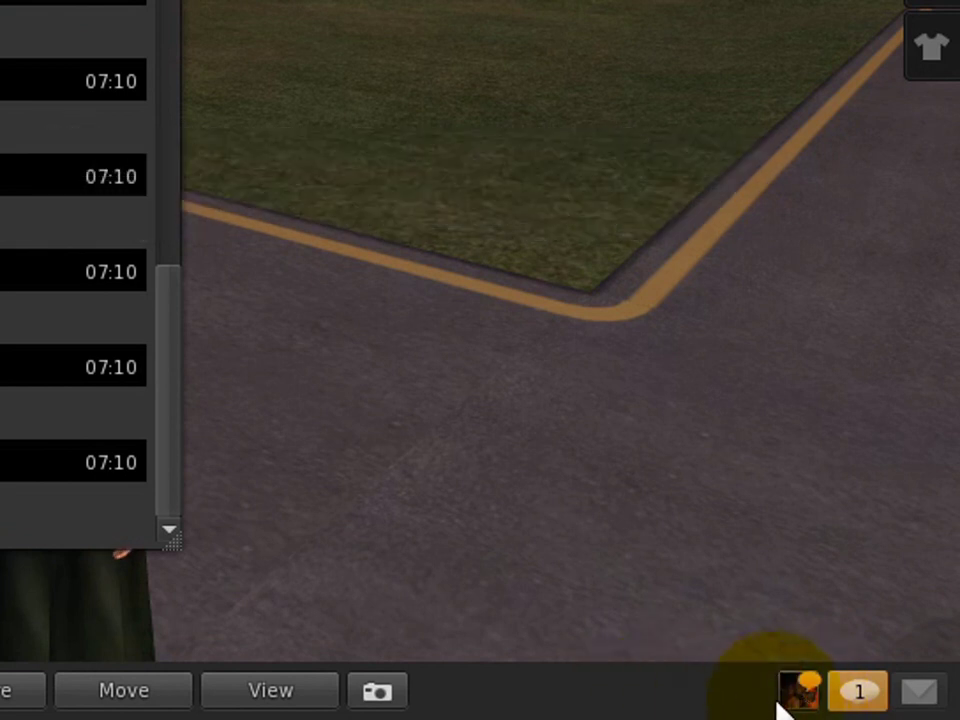
click(795, 700)
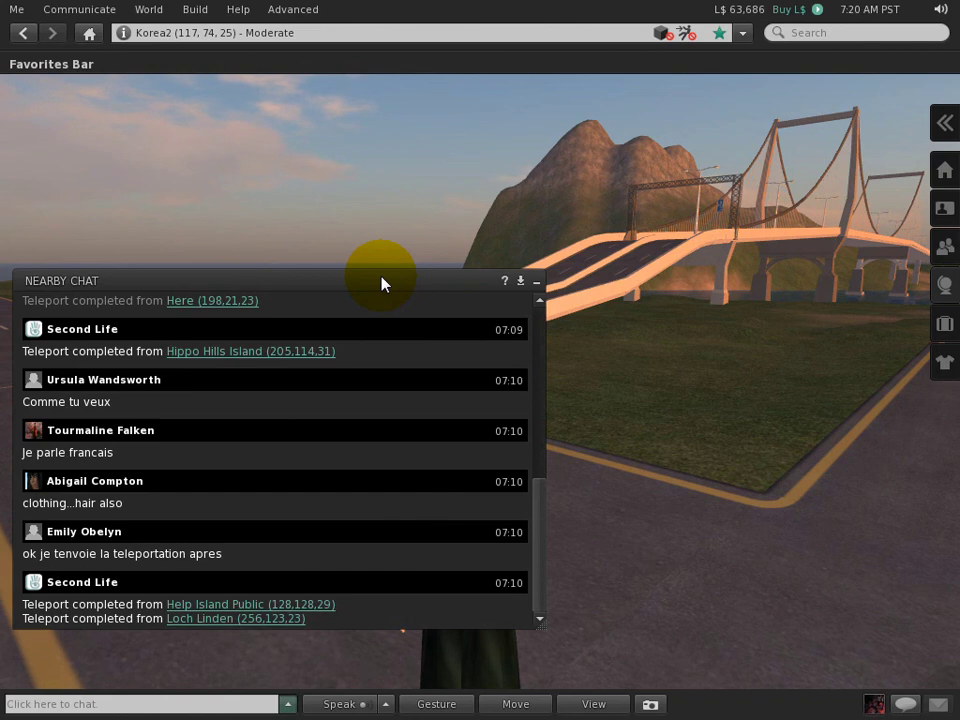
drag(381, 283, 167, 311)
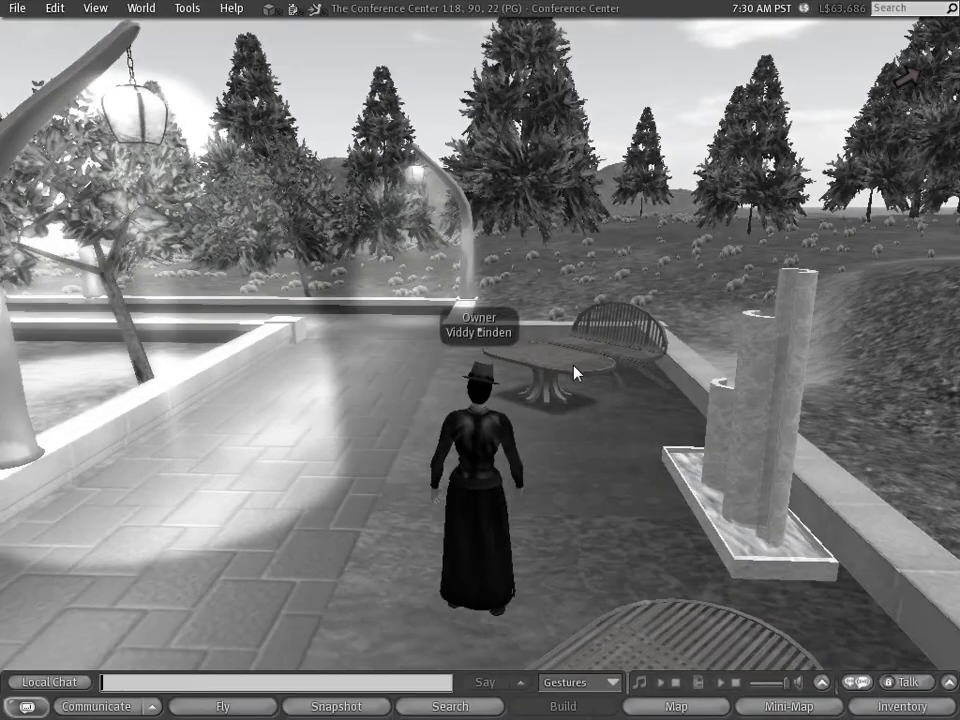
right_click(575, 373)
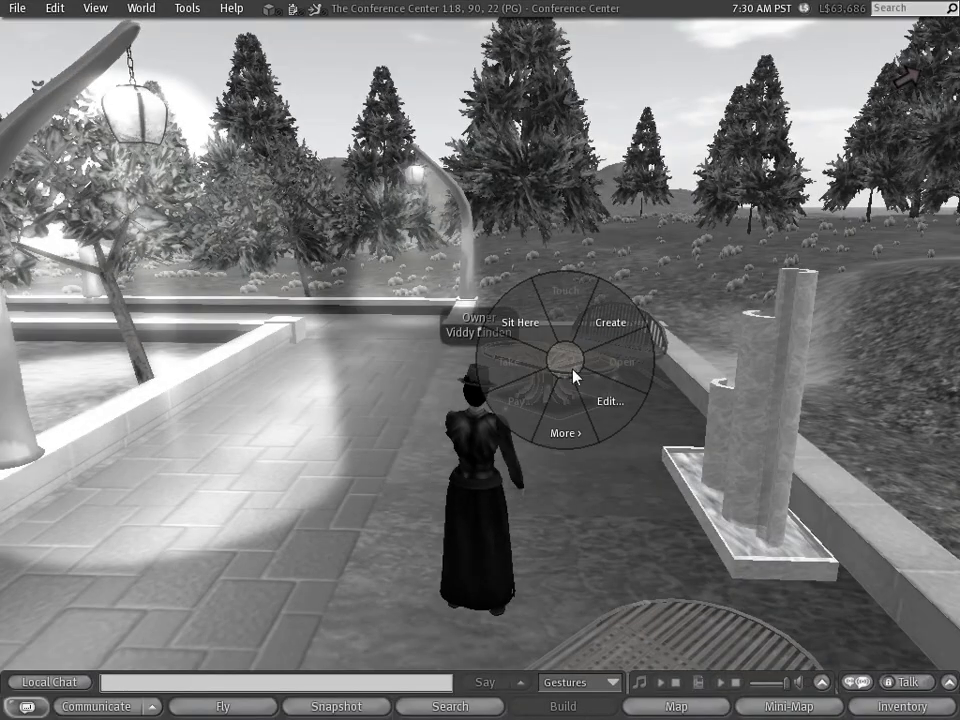
- View and close your avatar's profile inspector and gear options, then drag Nearby Chat toward the centre
click(609, 421)
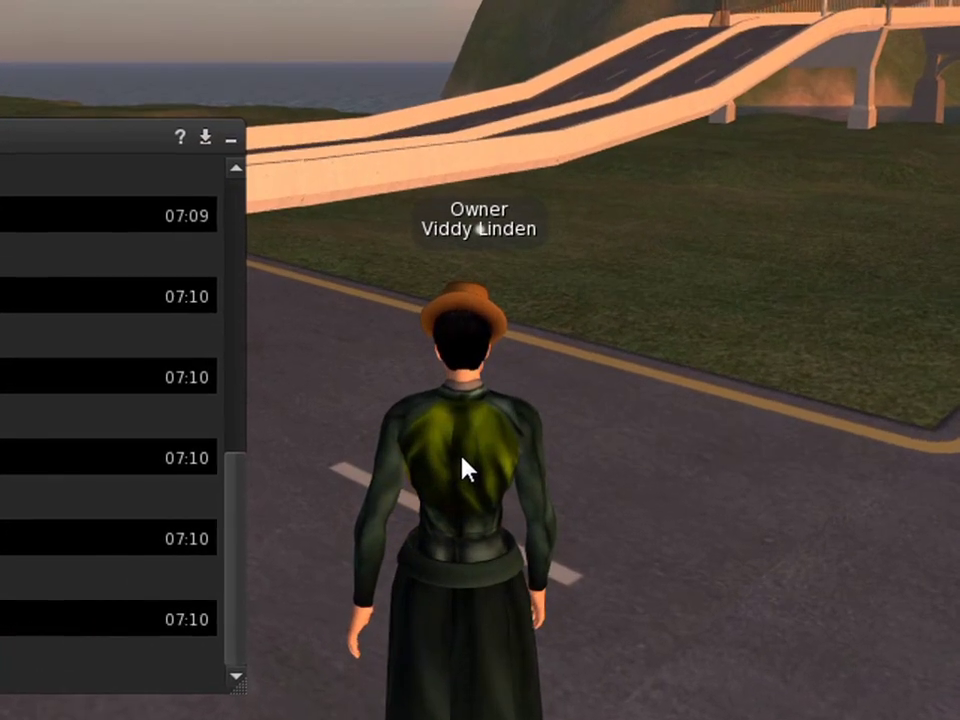
mouse_move(470, 517)
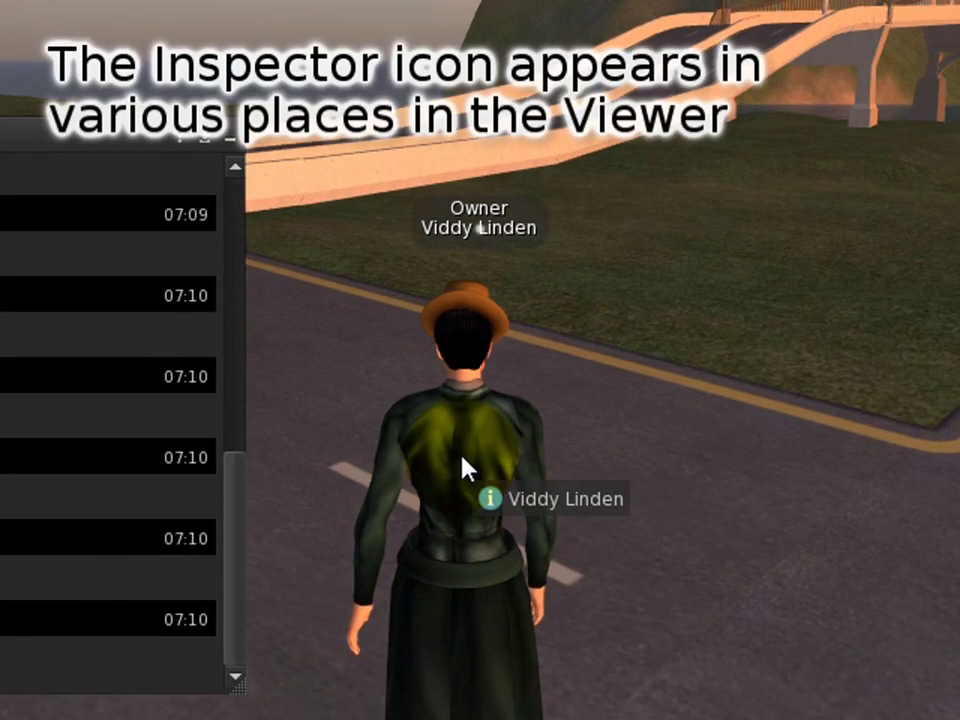
mouse_move(494, 499)
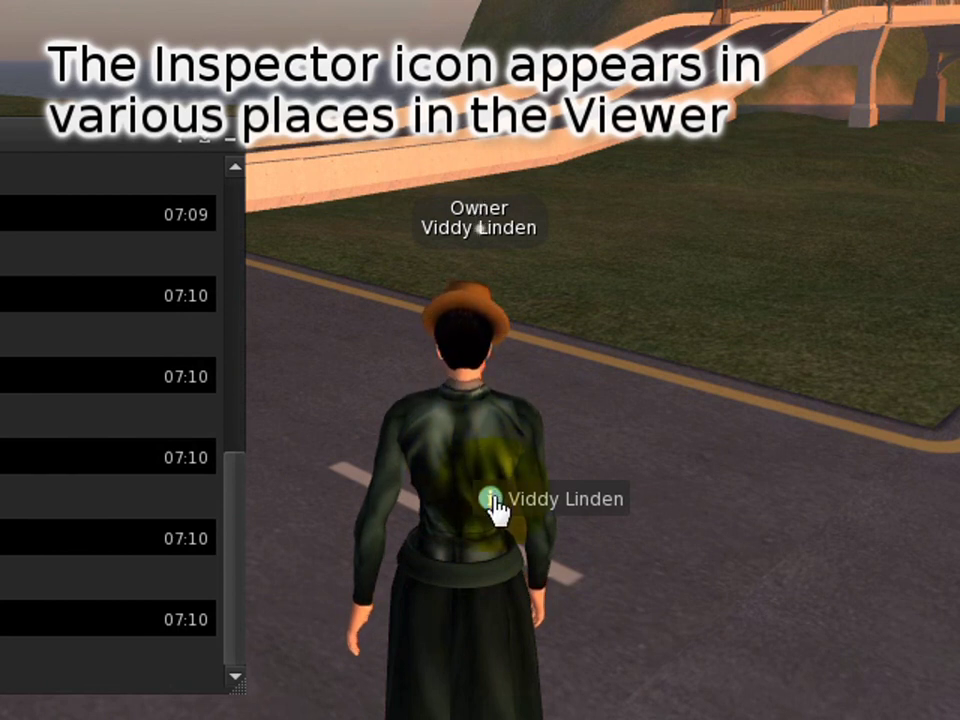
click(491, 498)
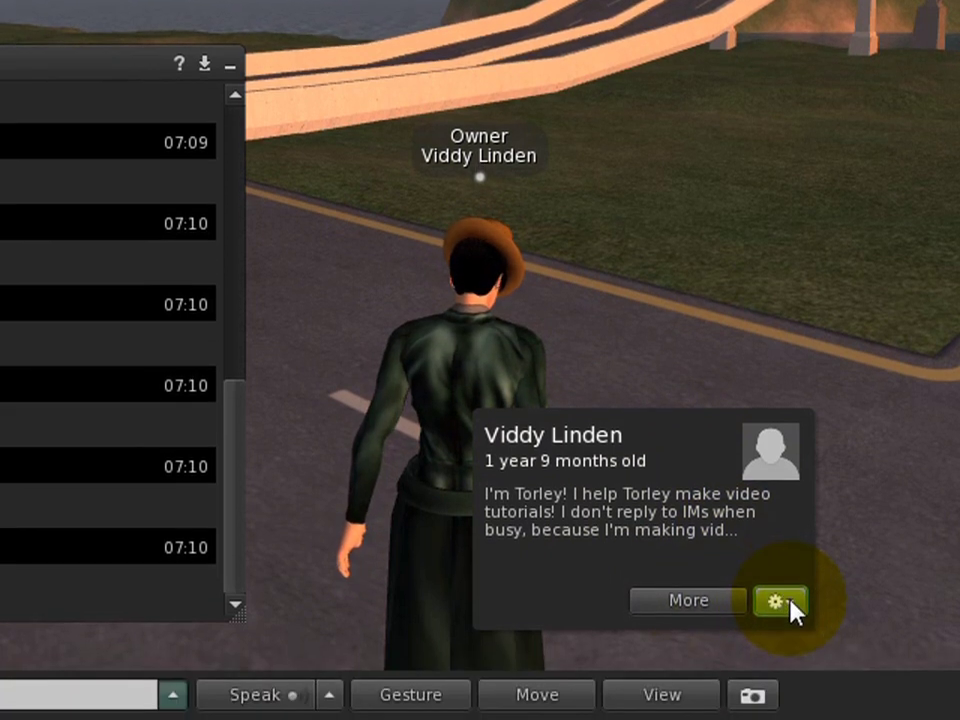
click(790, 605)
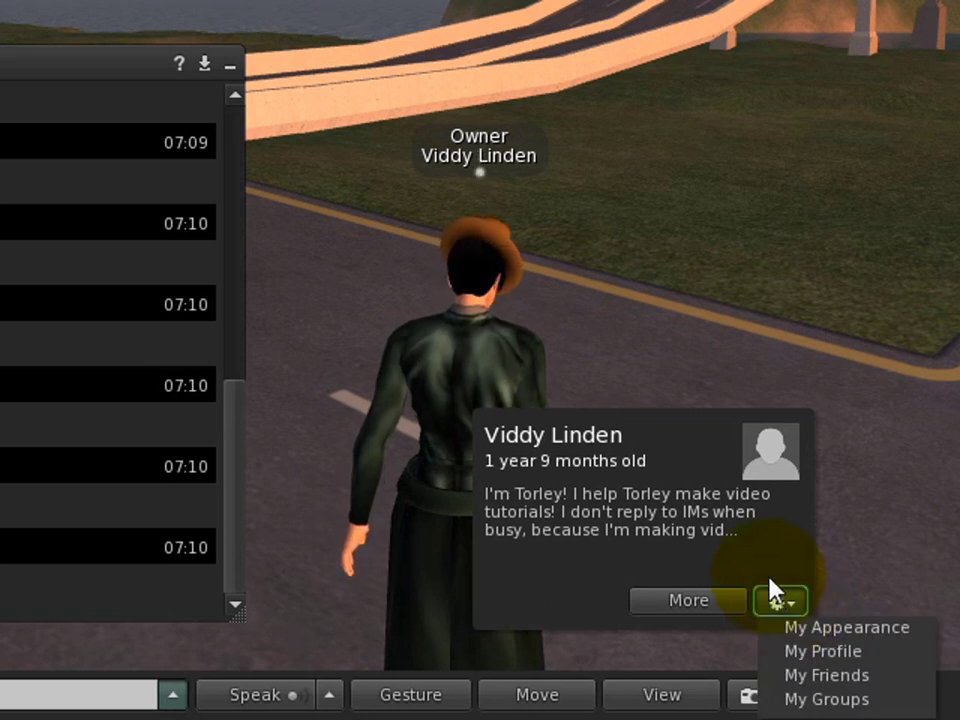
click(590, 452)
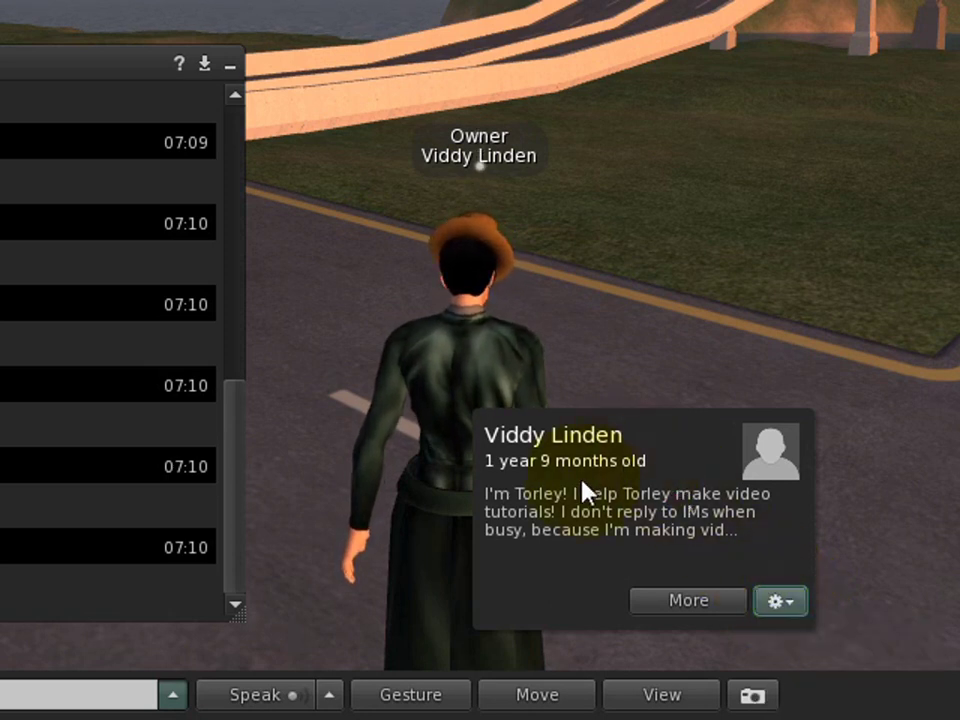
click(699, 221)
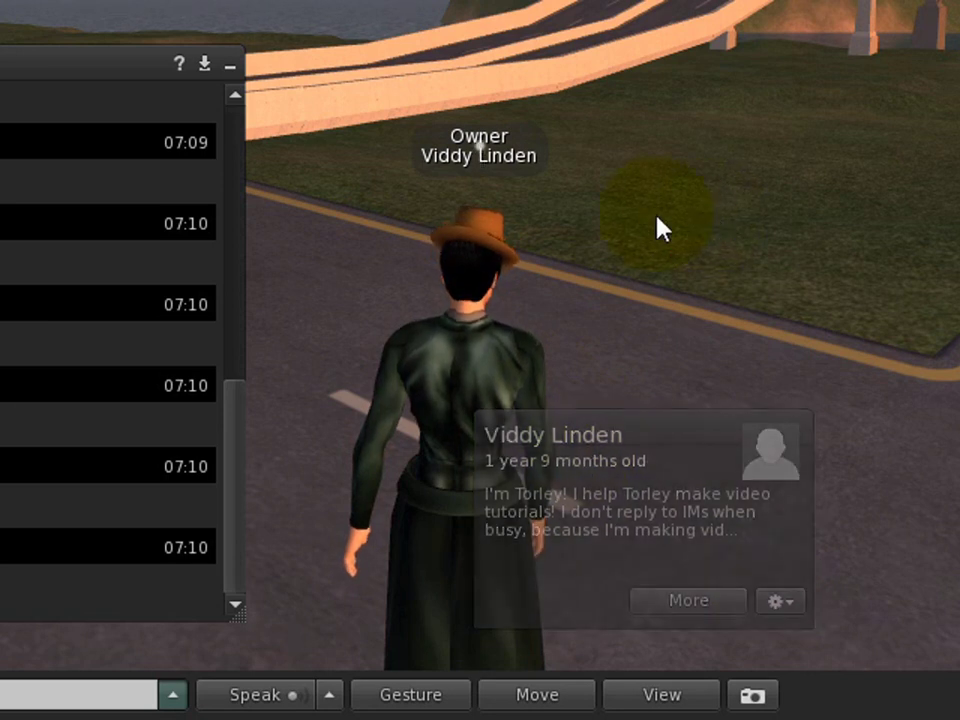
drag(85, 75, 492, 43)
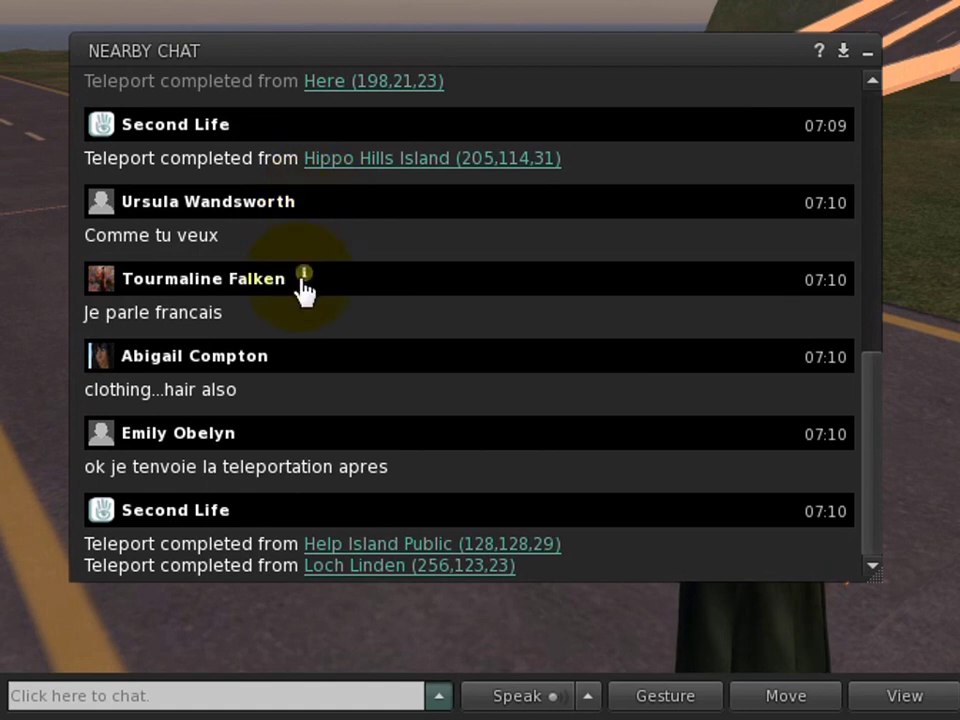
- Inspect a Nearby Chat participant's profile, then walk the avatar backward onto the grass
click(302, 276)
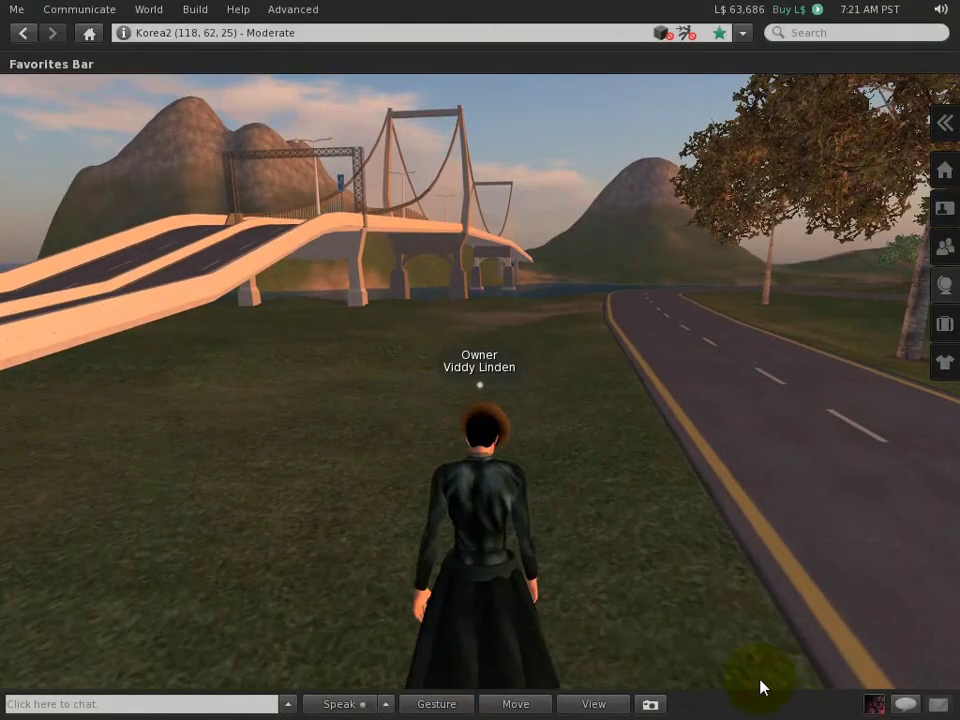
key(Down)
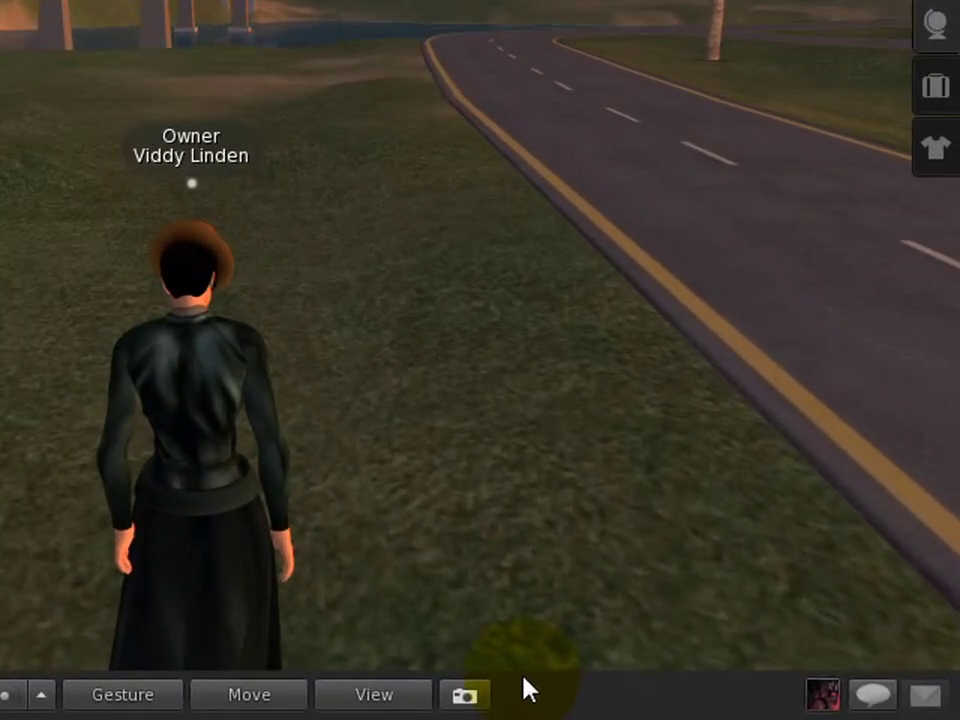
- Hide the Gesture, Move, View and Snapshot buttons from the bottom bar
right_click(688, 701)
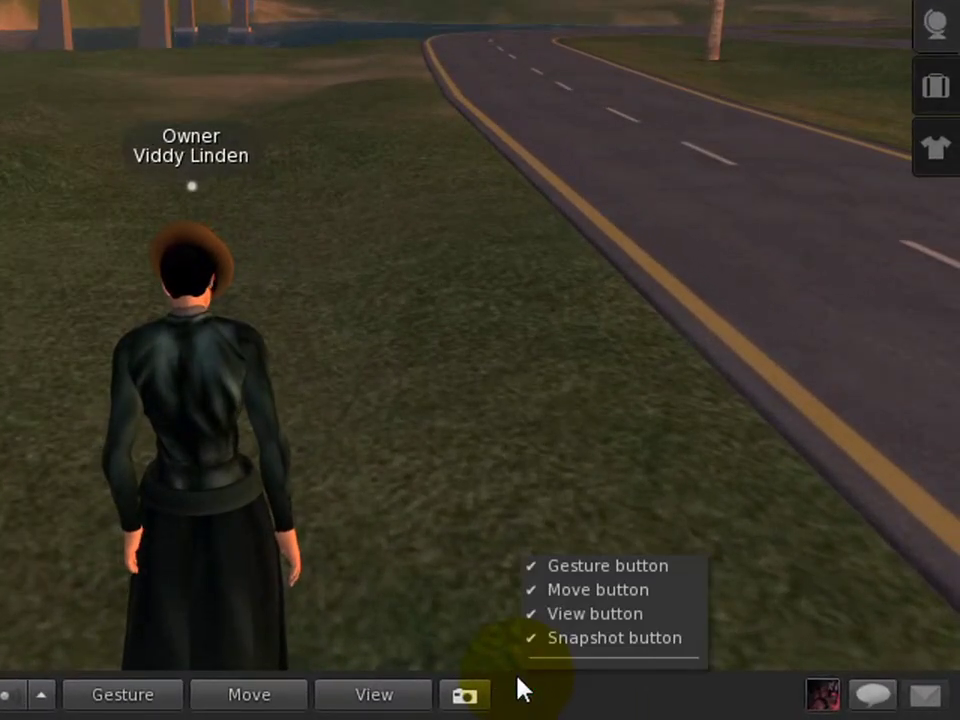
click(580, 566)
right_click(519, 700)
click(551, 615)
right_click(495, 705)
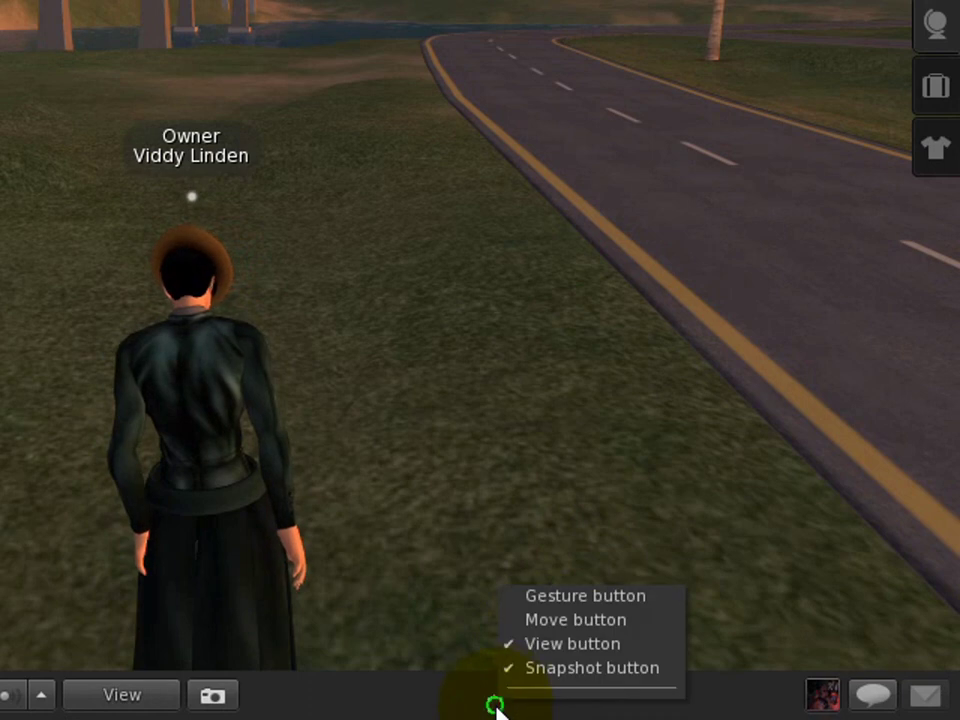
click(527, 644)
right_click(461, 690)
click(495, 650)
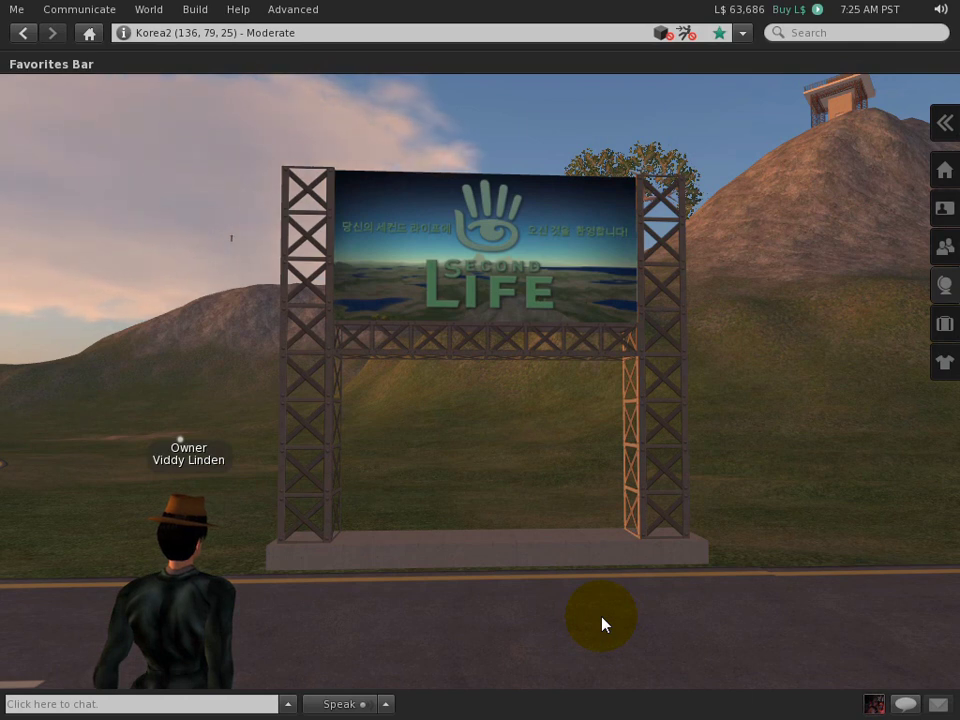
- Turn away from the billboard and walk up the bridge road to Korea2 (134, 46, 26)
key(Left)
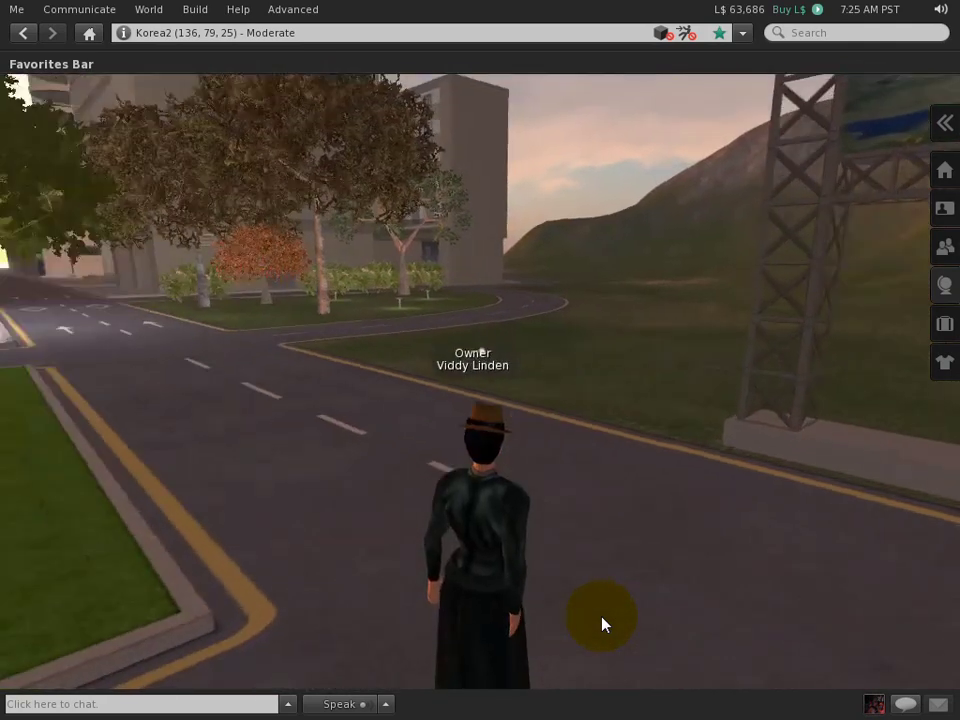
key(Up)
key(Left)
key(Up)
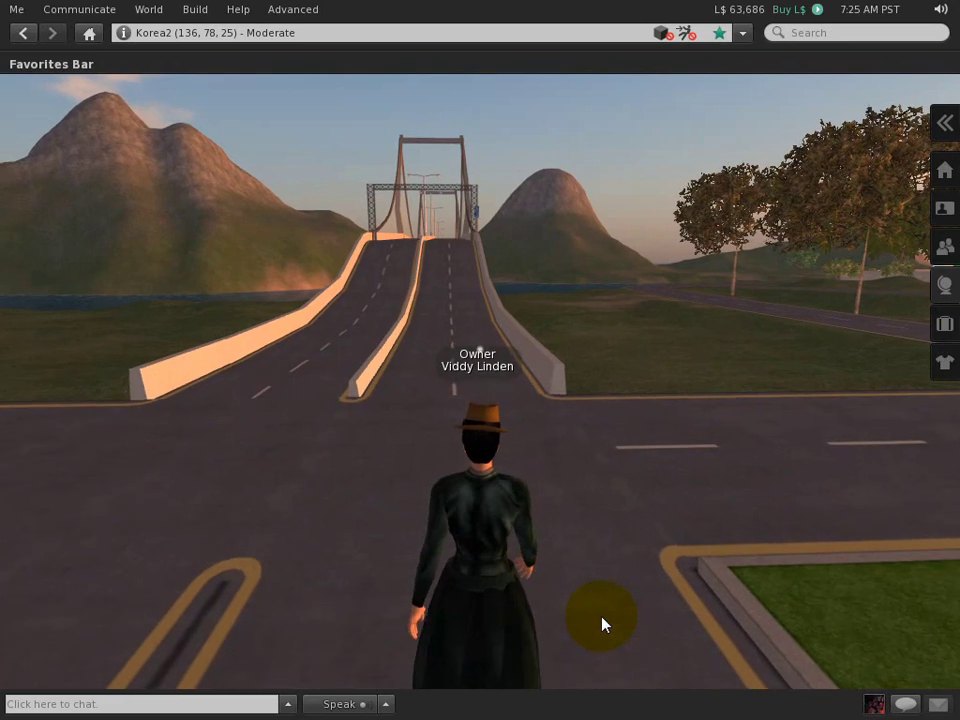
key(Up)
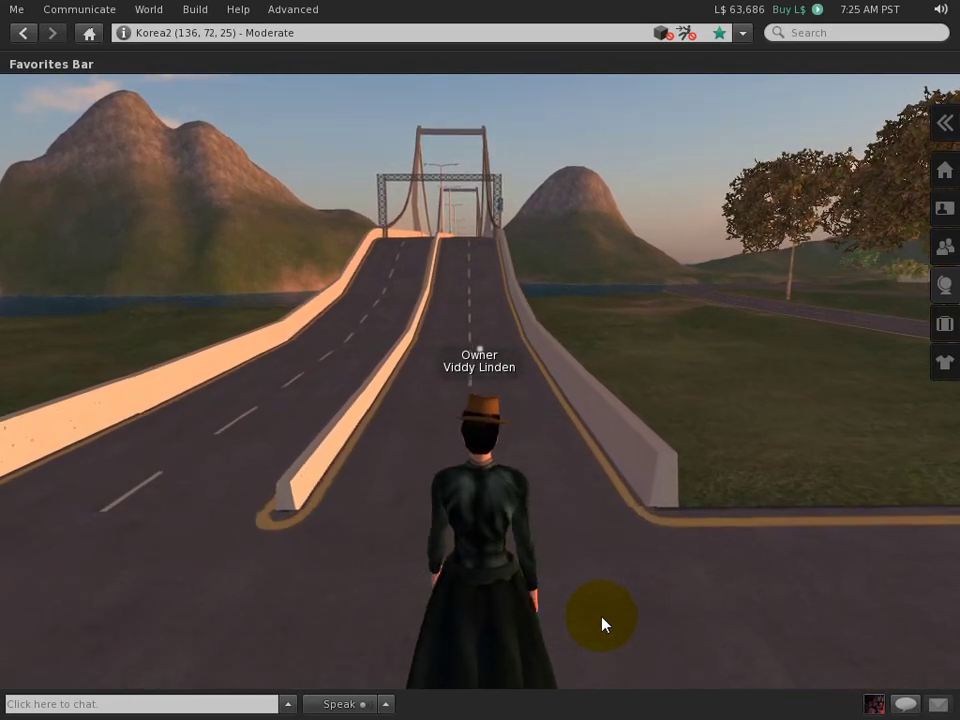
key(Up)
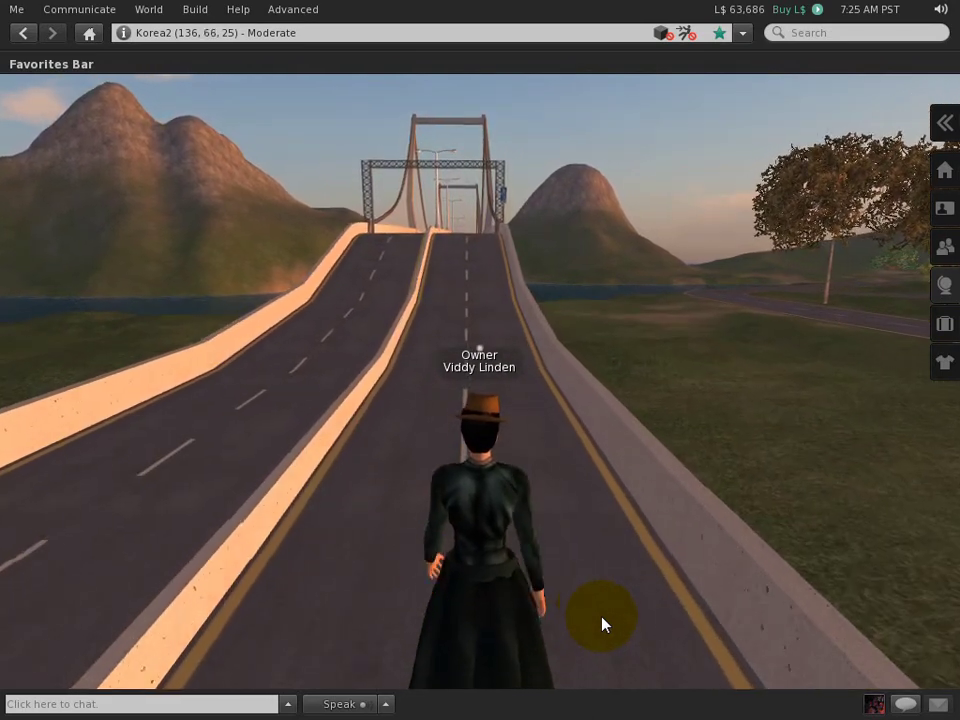
key(Up)
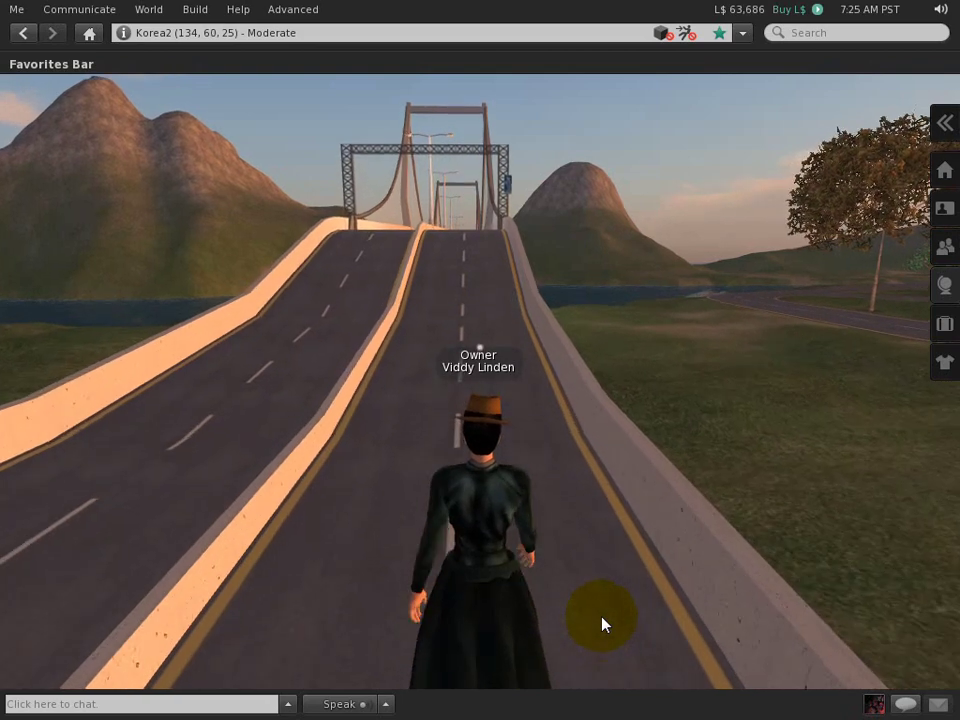
key(Up)
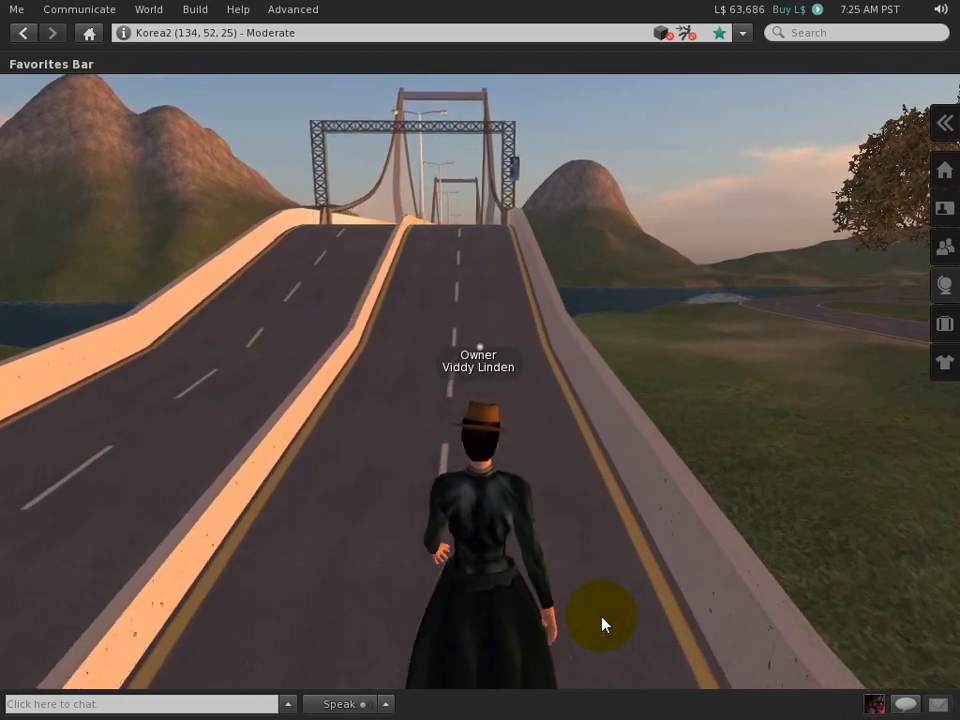
key(Up)
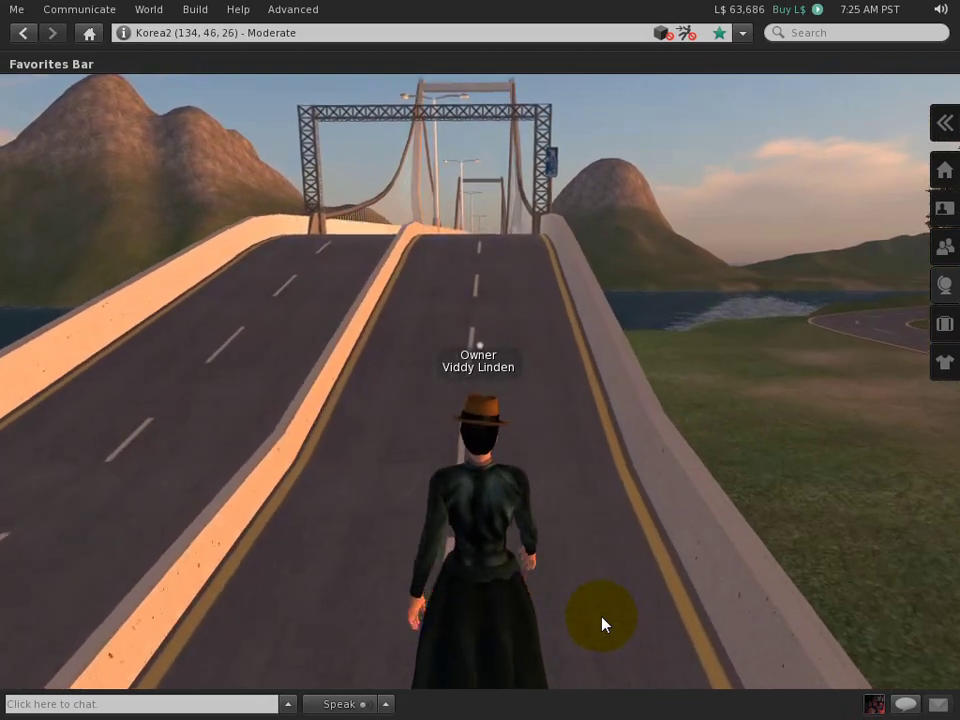